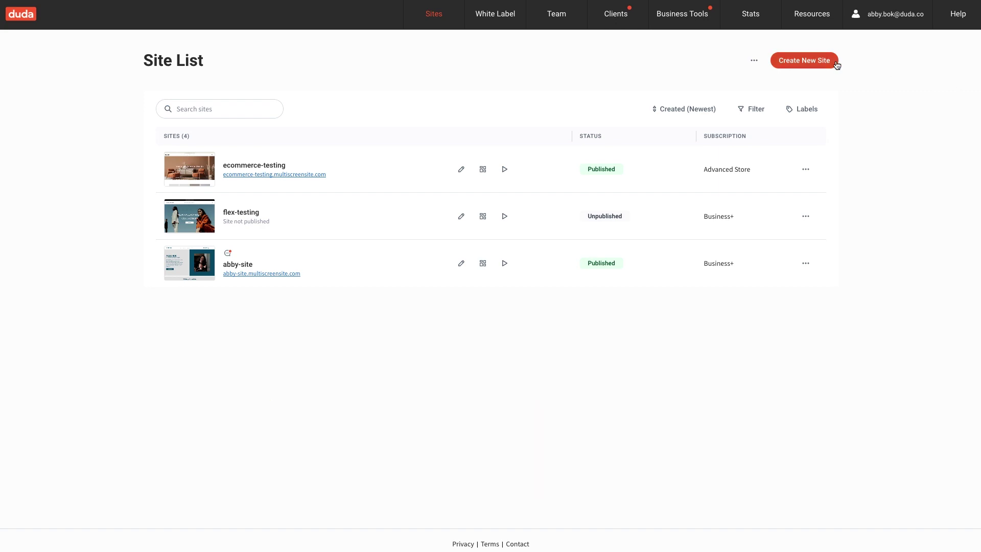
# - Build a site named Design Store from the Home Design Store native store template and open the editor
pyautogui.click(819, 60)
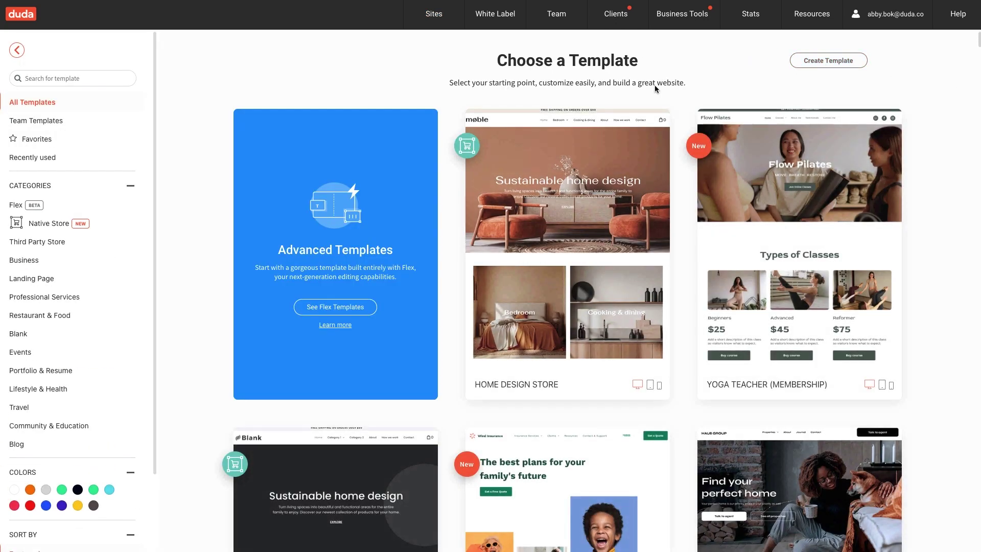
pyautogui.click(51, 225)
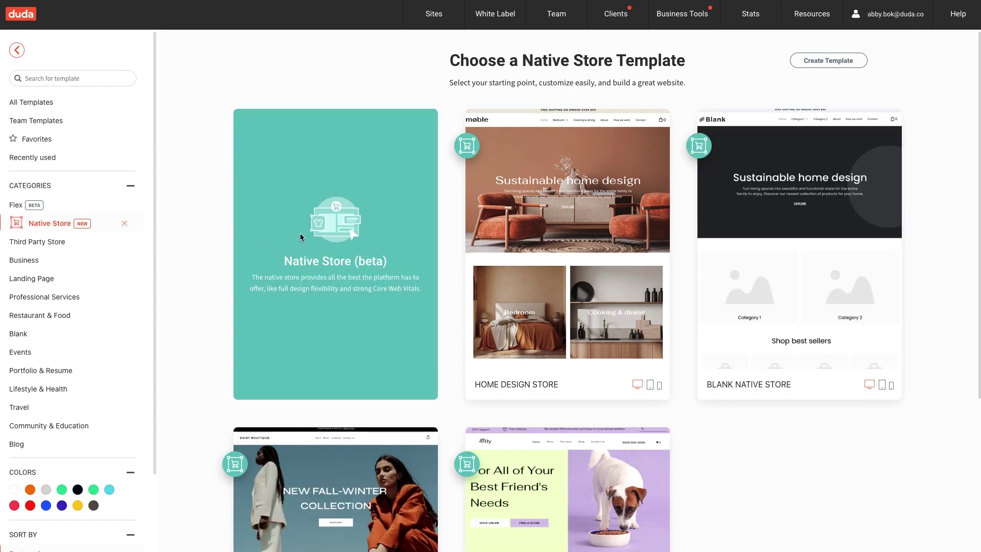
pyautogui.click(596, 249)
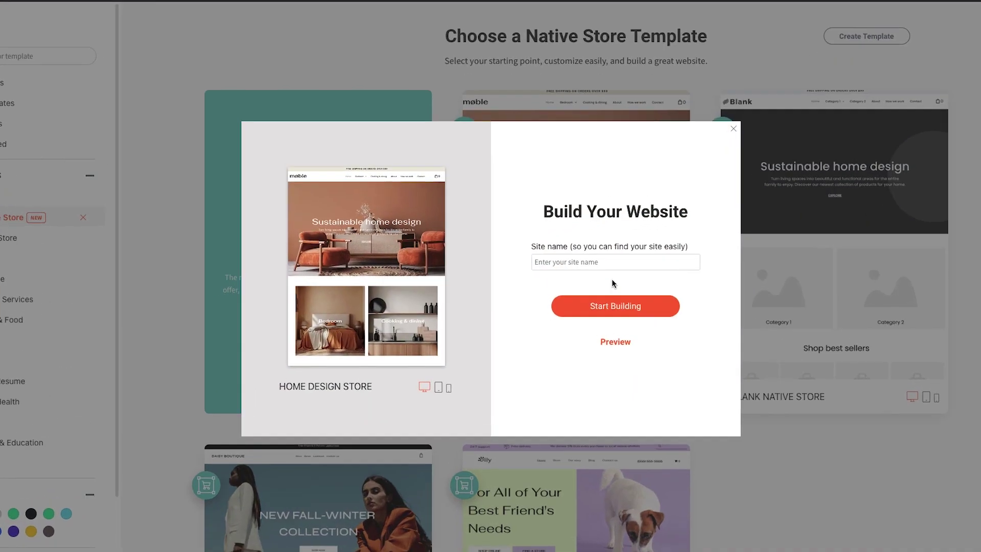
pyautogui.write('Design Store')
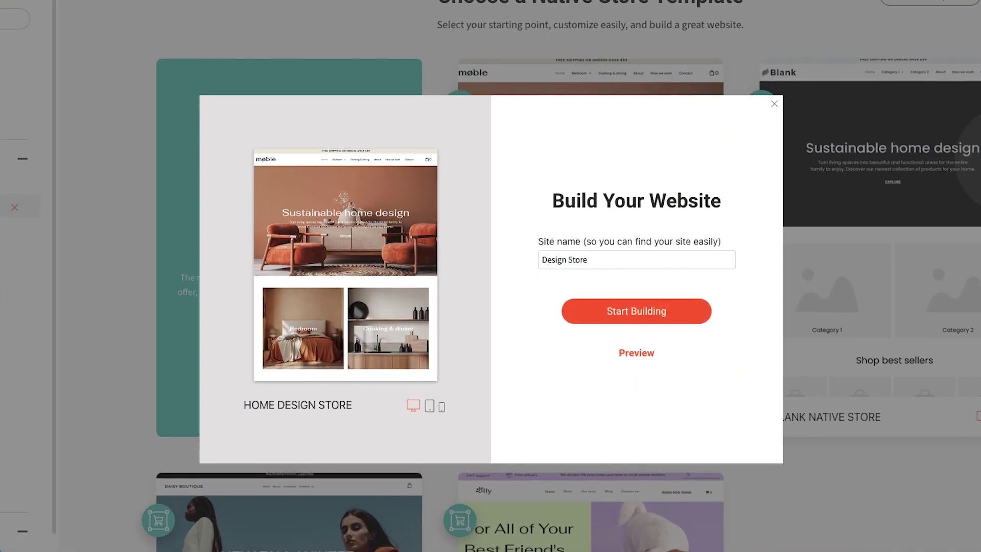
pyautogui.click(639, 313)
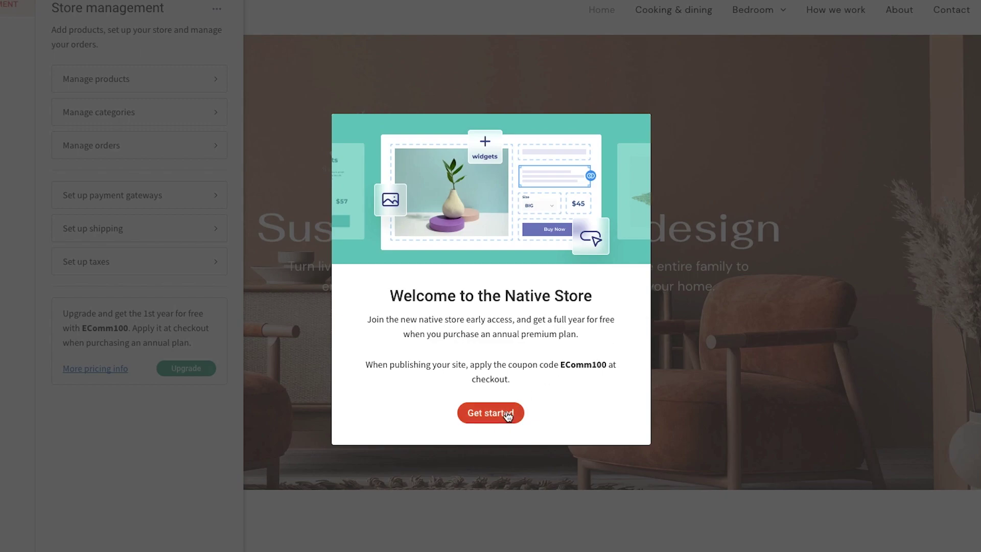
pyautogui.click(507, 414)
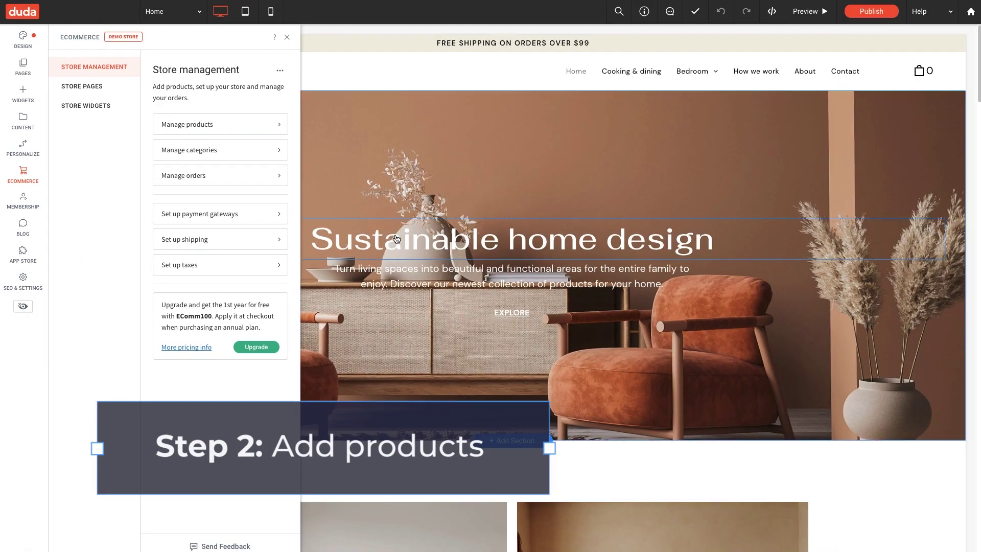
# - Start a new catalog product titled Bedside modern lamp with its description
pyautogui.click(230, 125)
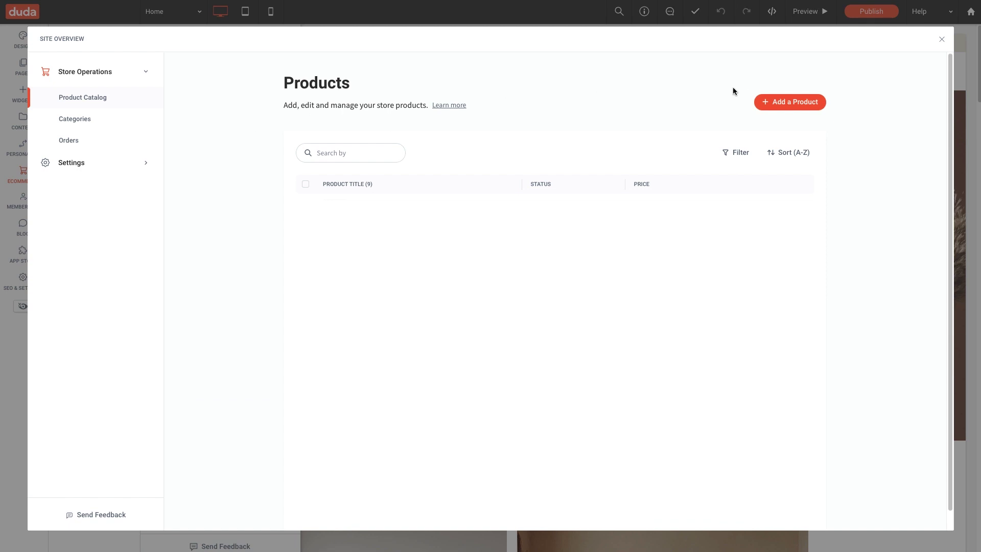
pyautogui.click(791, 101)
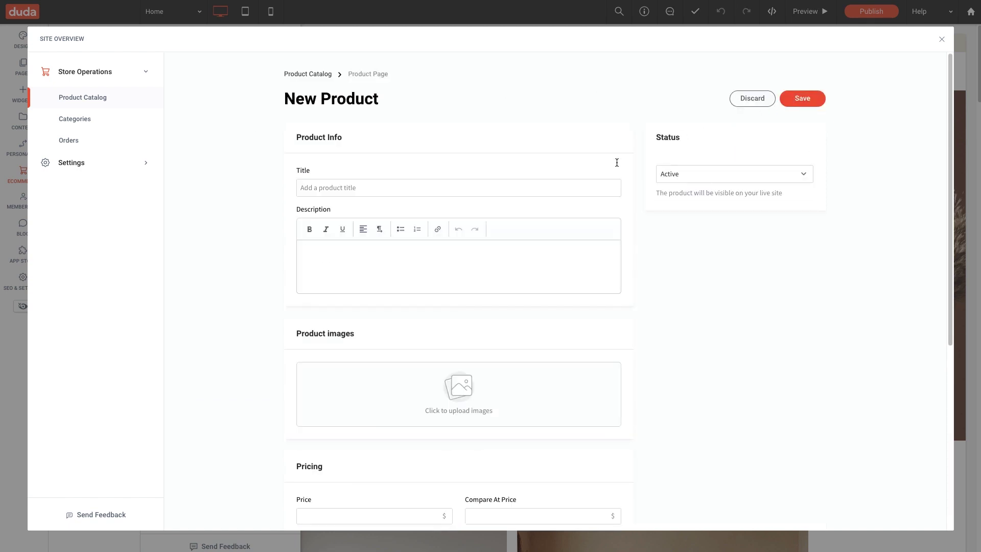
pyautogui.click(554, 190)
pyautogui.write('Bedside modern lamp')
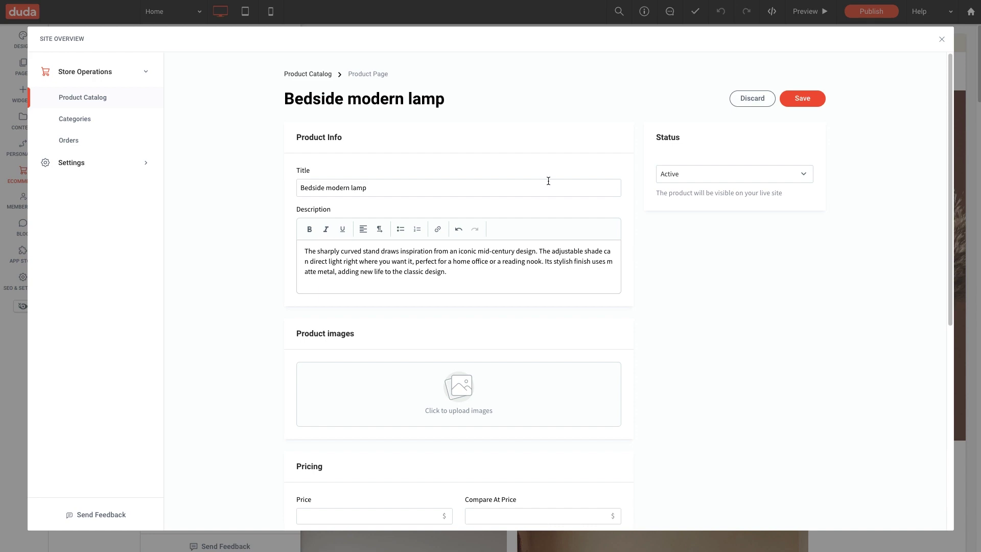
# - Add the two blue lamp photos as the product's images
pyautogui.click(468, 380)
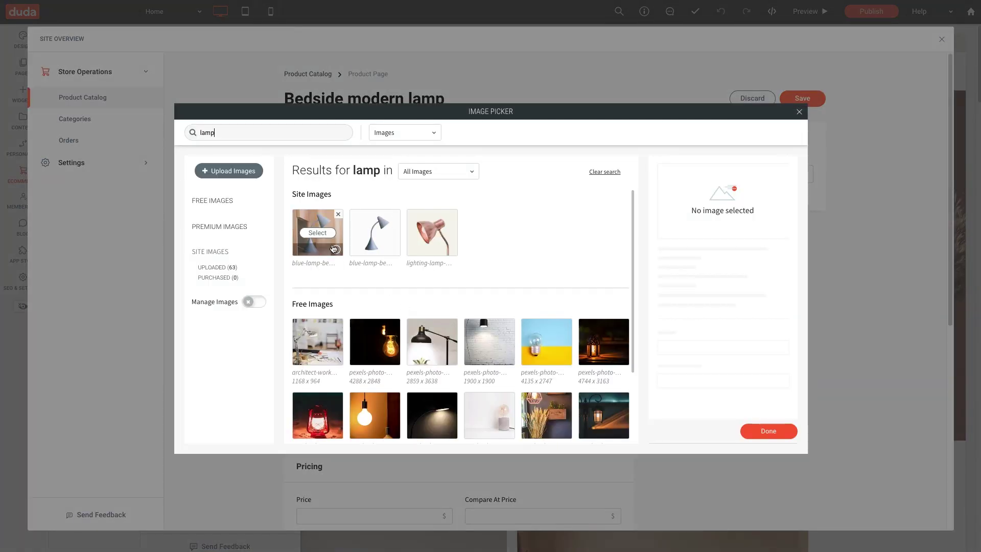
pyautogui.click(333, 249)
pyautogui.click(374, 239)
pyautogui.click(784, 434)
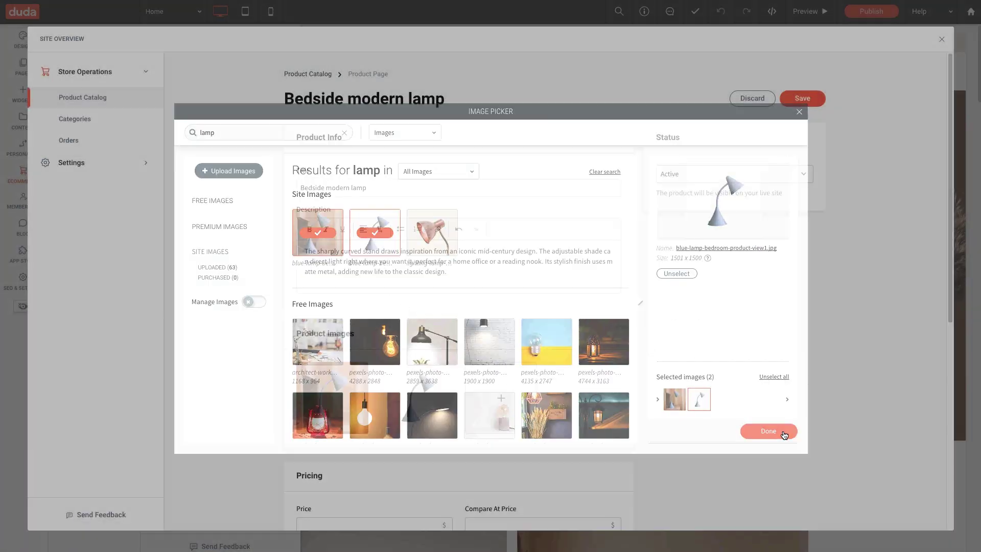
# - Set the product price to 49 and the compare-at price to 55
pyautogui.scroll(-7, 790, 446)
pyautogui.click(358, 161)
pyautogui.write('49')
pyautogui.click(473, 162)
pyautogui.write('55')
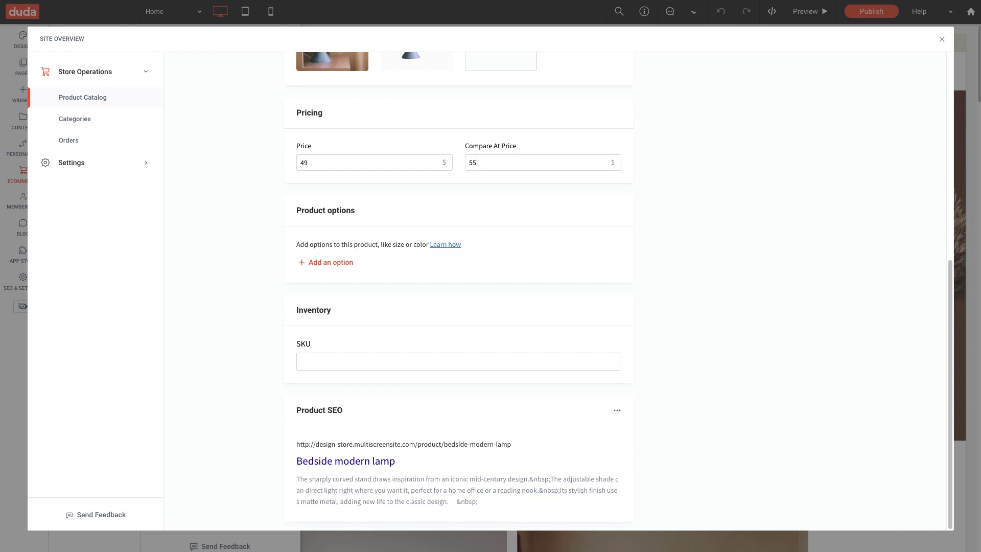
# - Add a Color option to the lamp with values Black and Blue
pyautogui.click(338, 261)
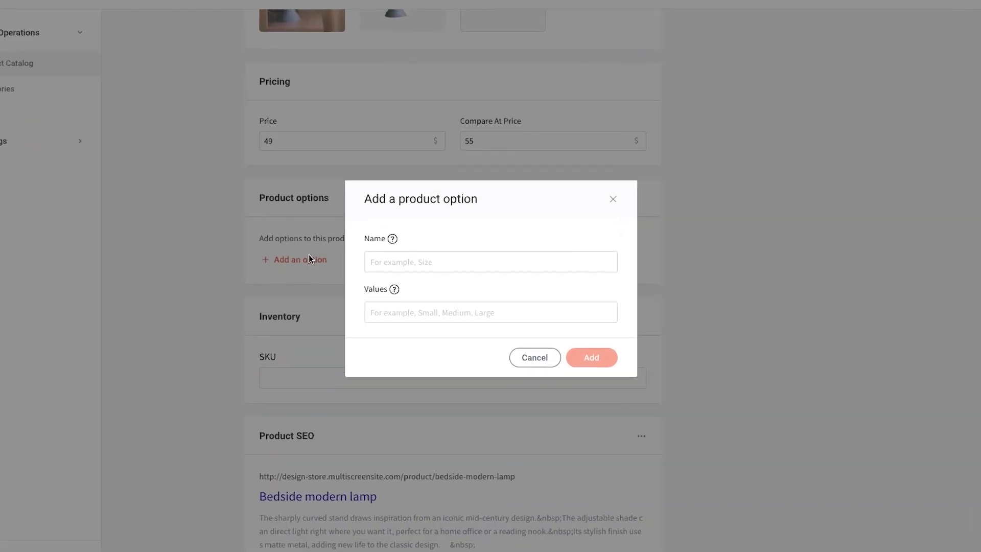
pyautogui.click(403, 257)
pyautogui.click(397, 300)
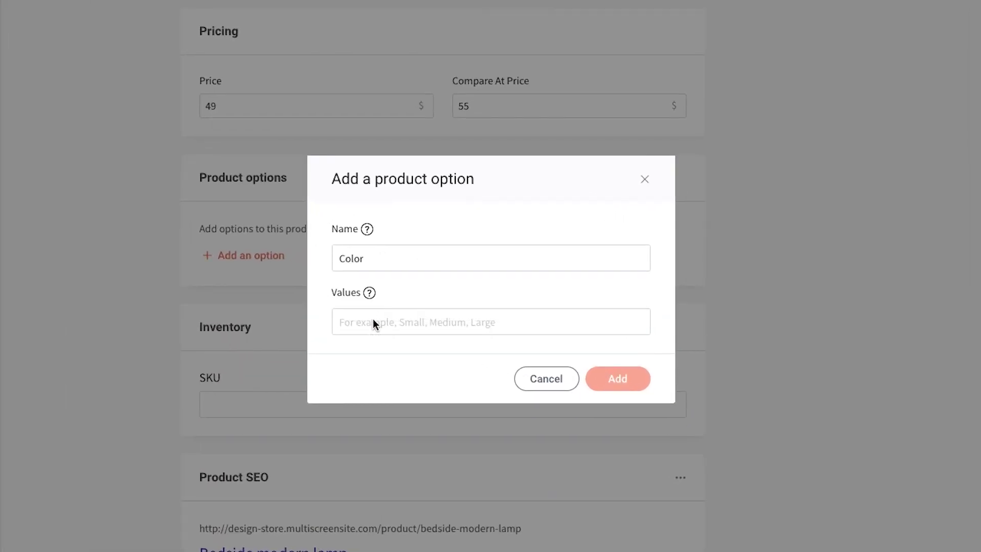
pyautogui.click(372, 321)
pyautogui.click(363, 374)
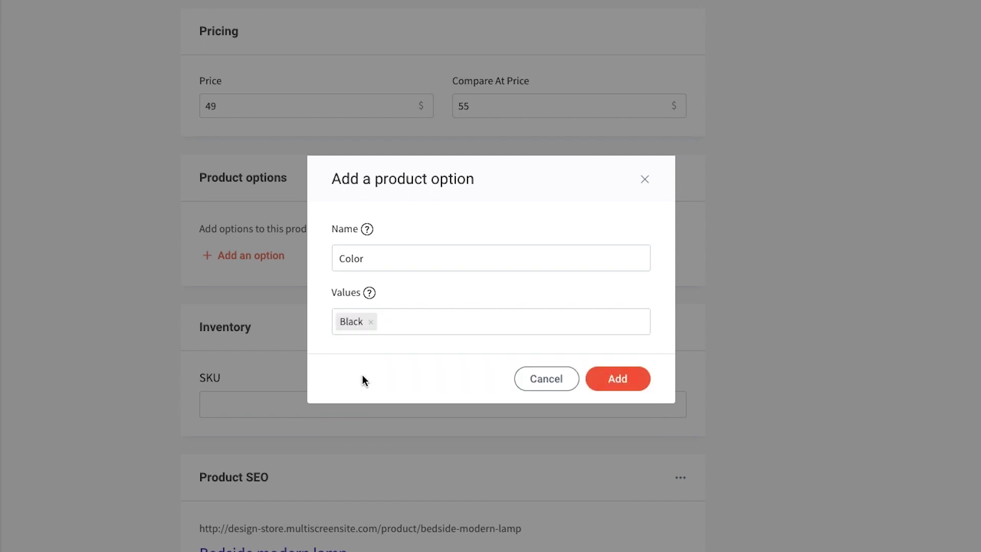
pyautogui.click(395, 325)
pyautogui.click(383, 422)
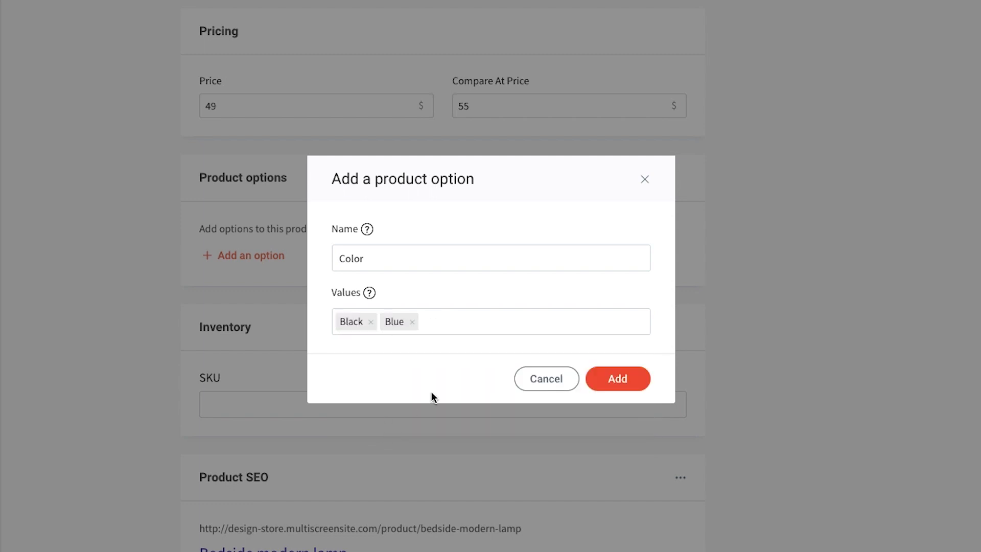
pyautogui.click(634, 391)
# - Enter SKU 52 and confirm the product's SEO title, description and slug
pyautogui.click(457, 485)
pyautogui.write('52')
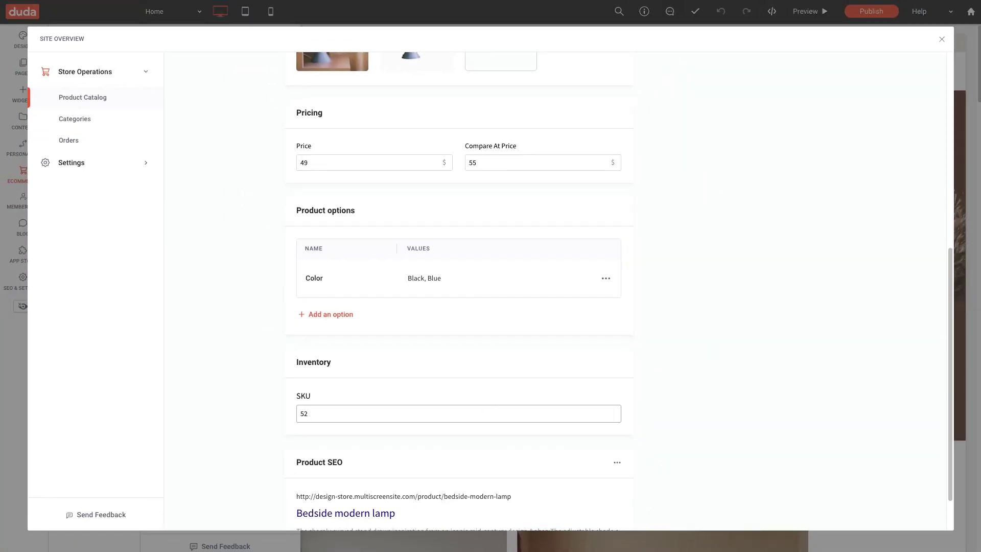
pyautogui.scroll(-1, 480, 420)
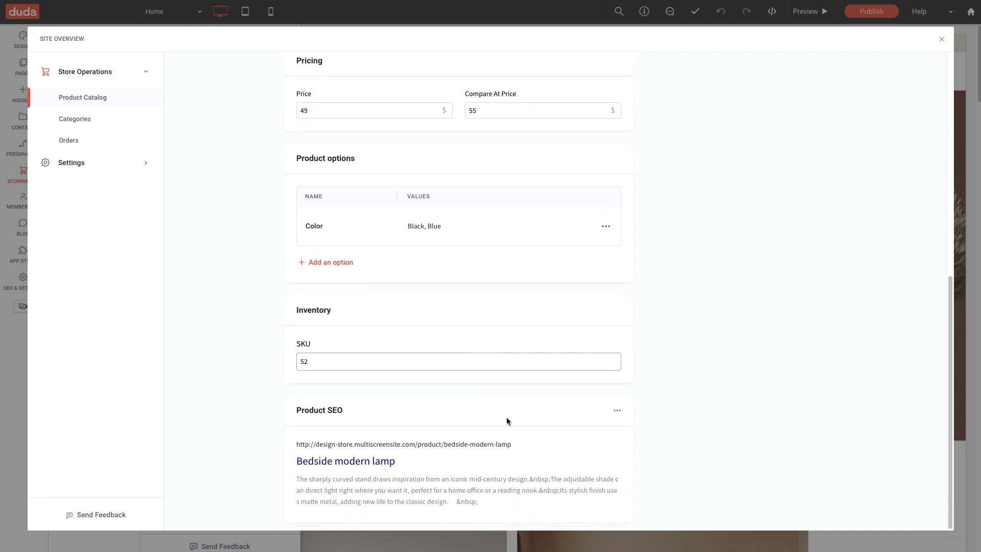
pyautogui.click(616, 410)
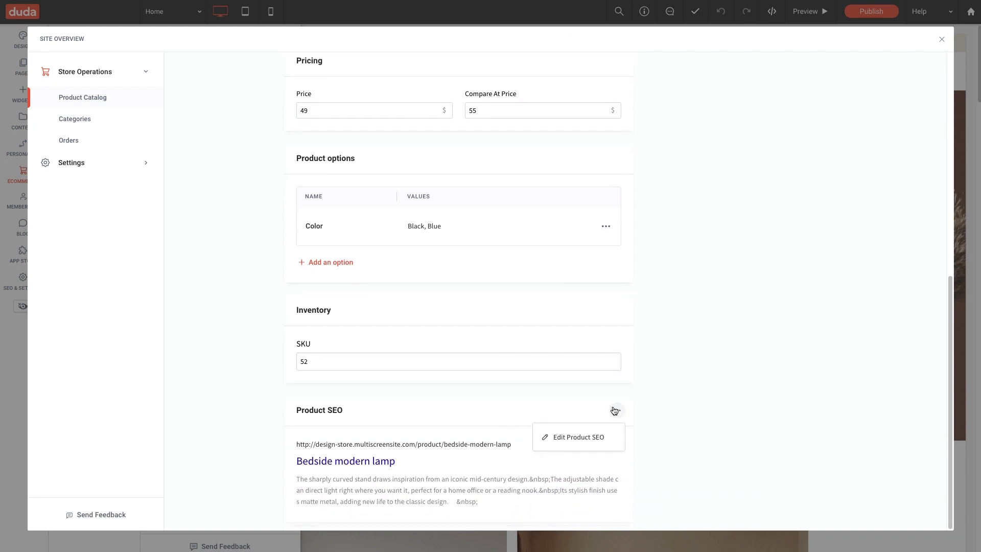
pyautogui.click(595, 438)
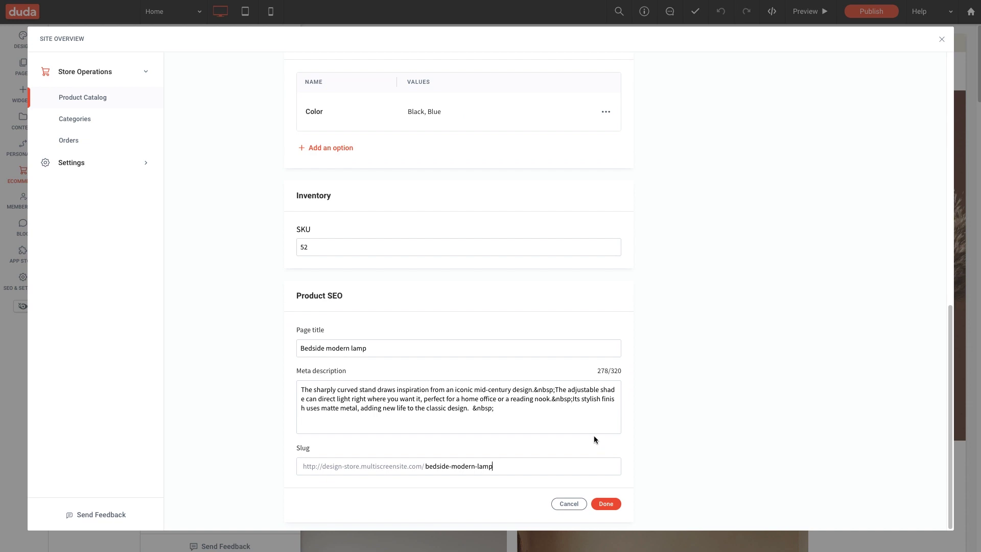
pyautogui.click(601, 504)
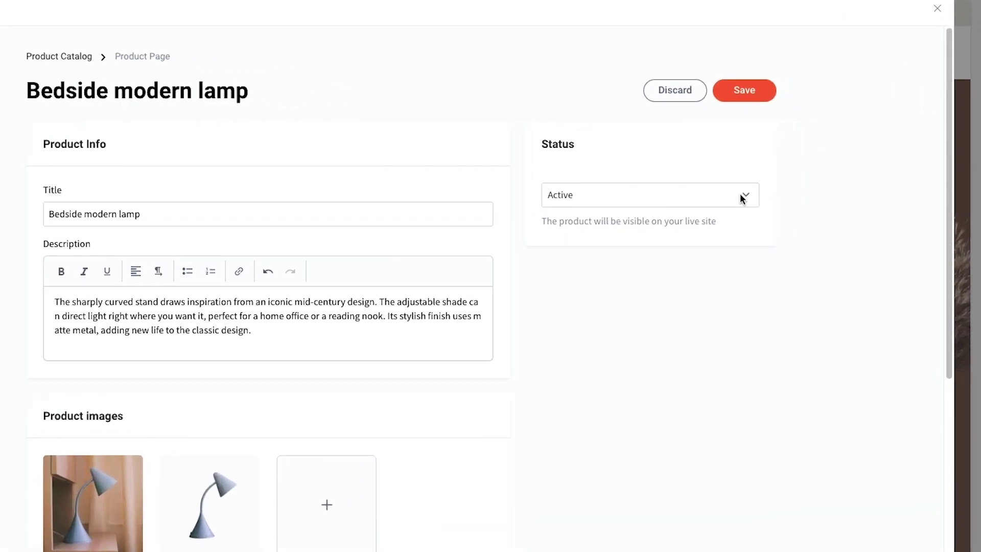
# - Set the lamp's status to Active and save it to the catalog at $49
pyautogui.click(743, 198)
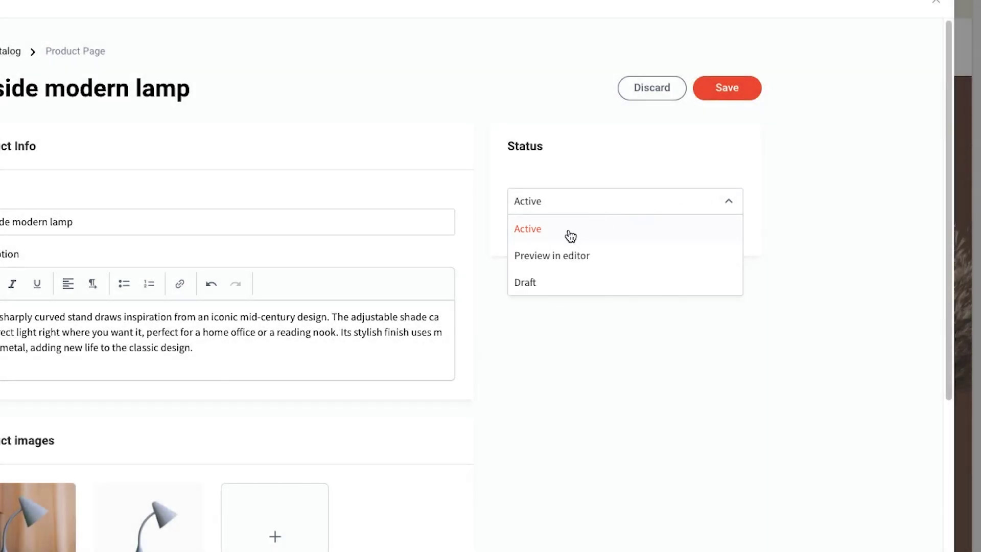
pyautogui.click(569, 231)
pyautogui.click(716, 94)
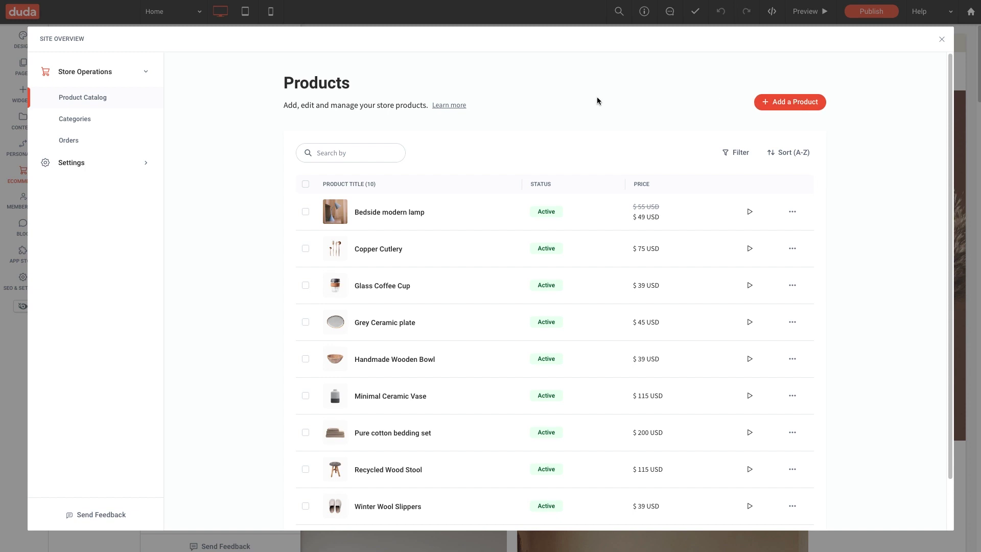
pyautogui.click(49, 123)
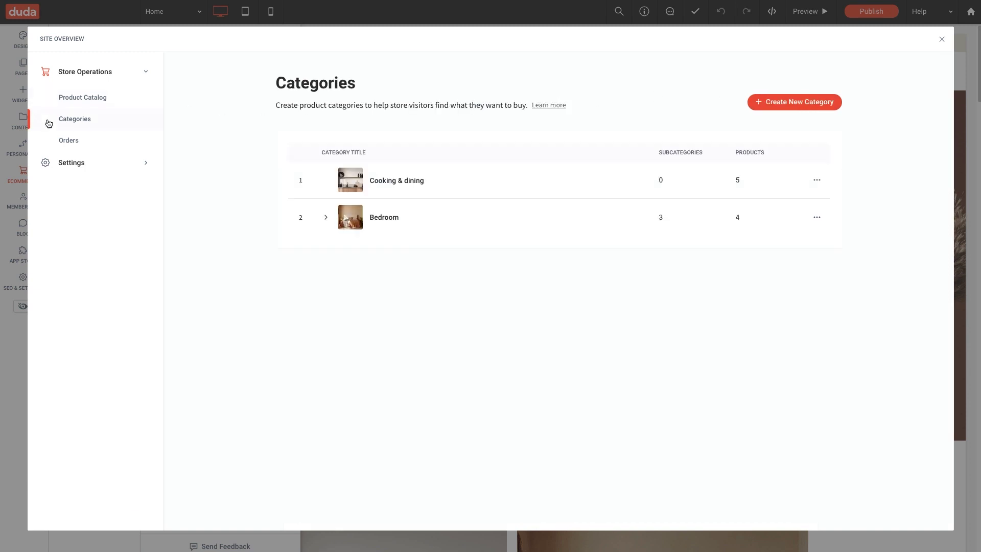
# - Create a top-level Lighting category containing the Bedside modern lamp
pyautogui.click(777, 100)
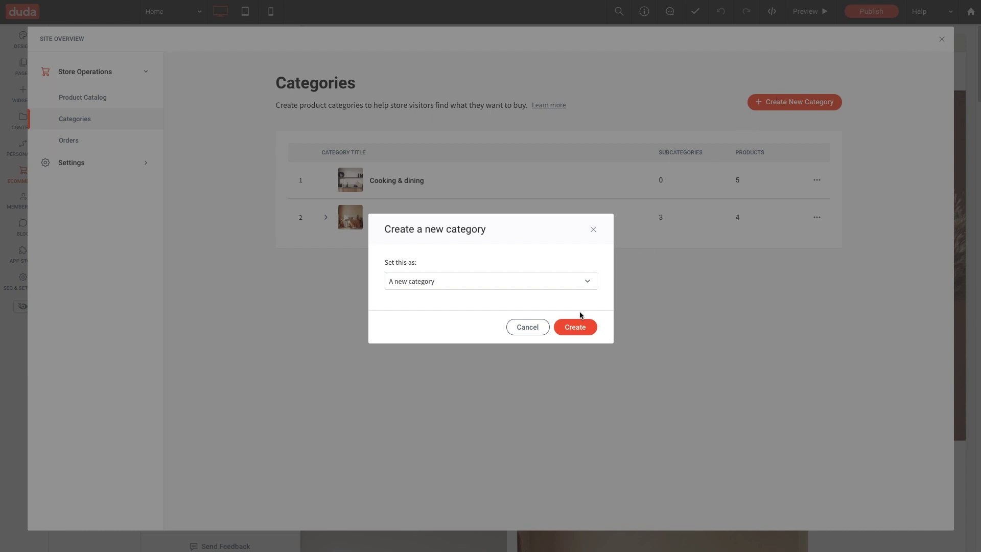
pyautogui.click(578, 327)
pyautogui.click(458, 197)
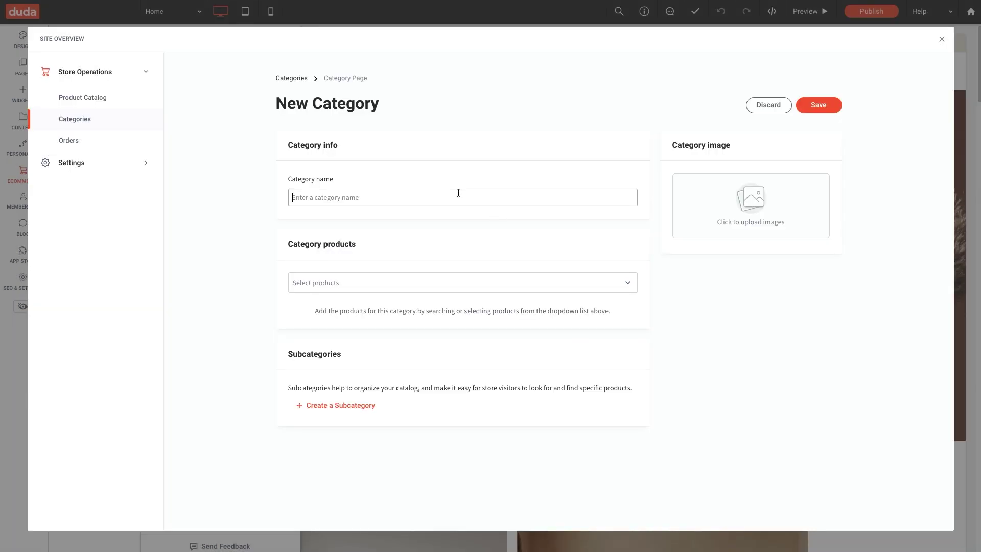
pyautogui.write('Lighting')
pyautogui.click(436, 281)
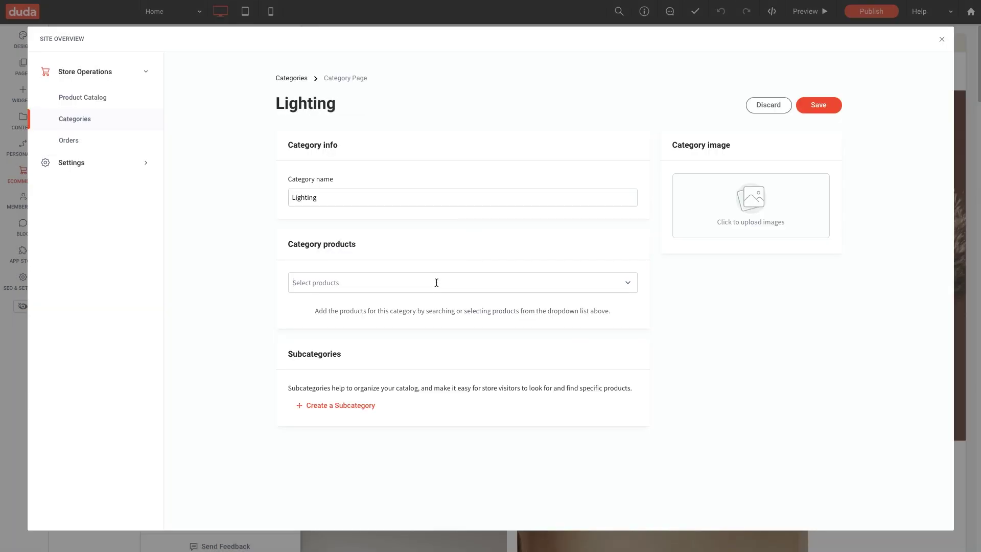
pyautogui.write('lamp')
pyautogui.click(420, 311)
pyautogui.click(711, 306)
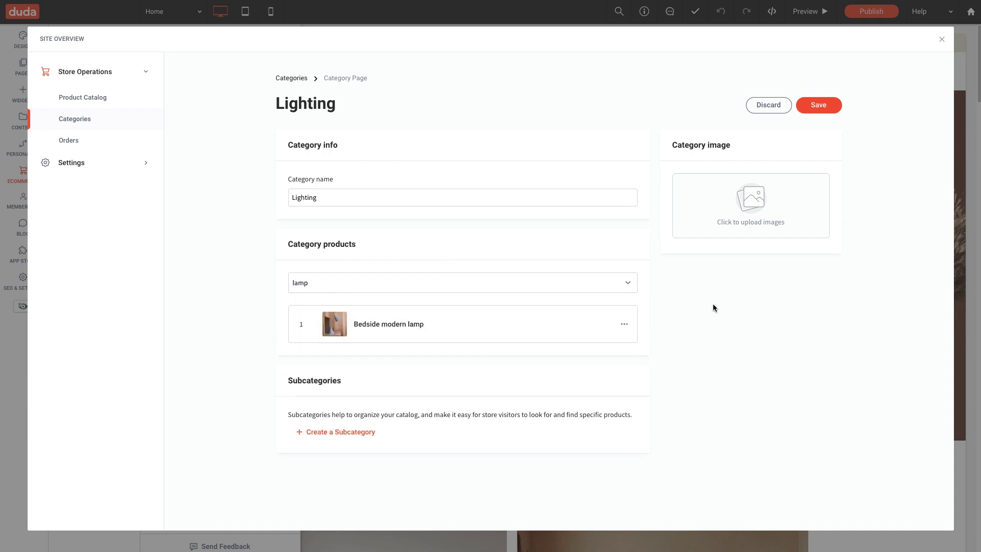
# - Use the blue lamp photo as the category image and save the Lighting category
pyautogui.click(736, 203)
pyautogui.click(374, 233)
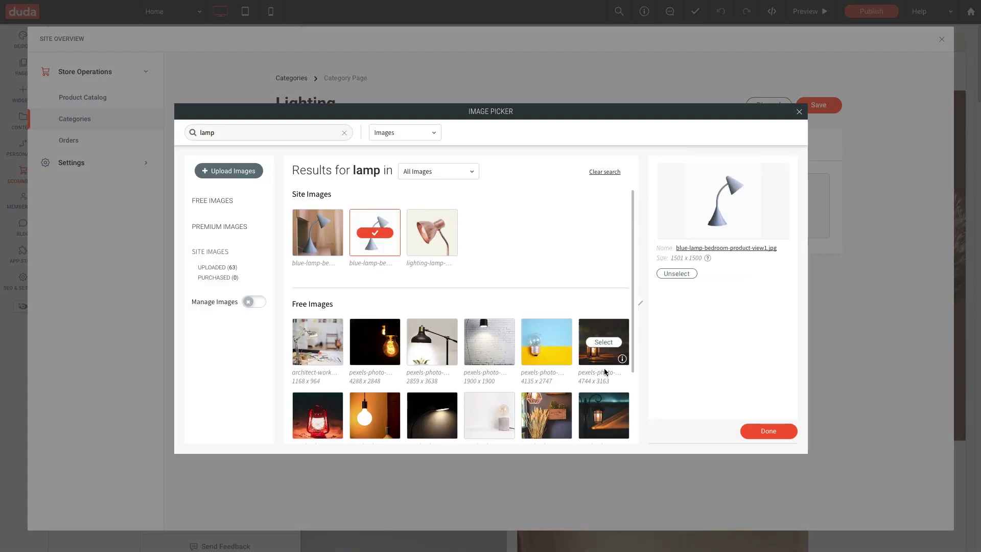
pyautogui.click(768, 431)
pyautogui.click(833, 110)
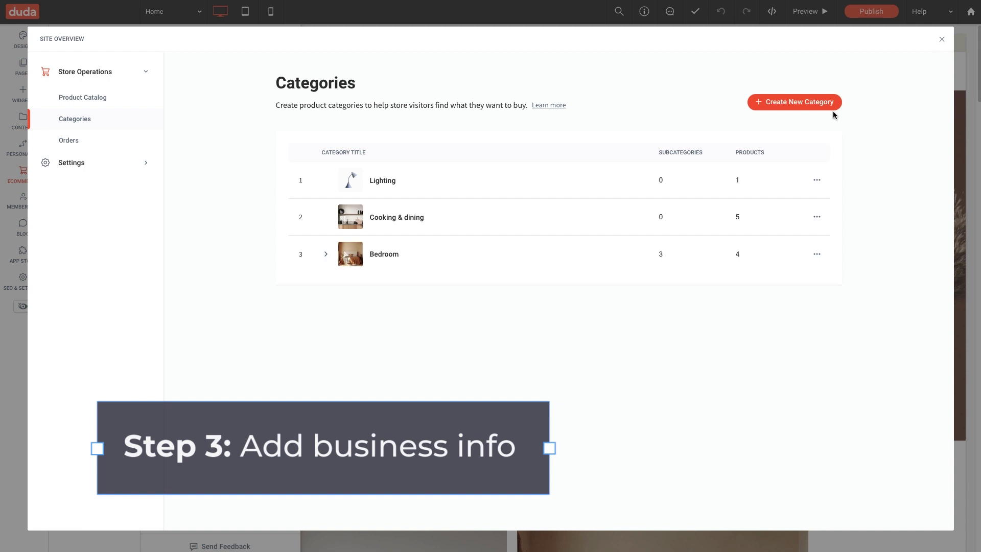
# - Enter the business name and Colorado, United States address, choose Mountain Time, and save
pyautogui.click(77, 173)
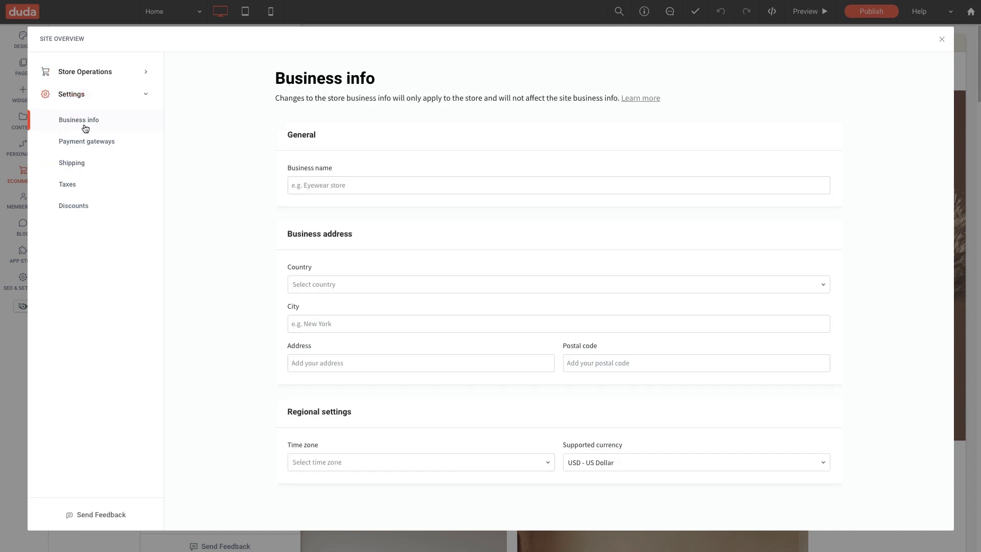
pyautogui.click(340, 192)
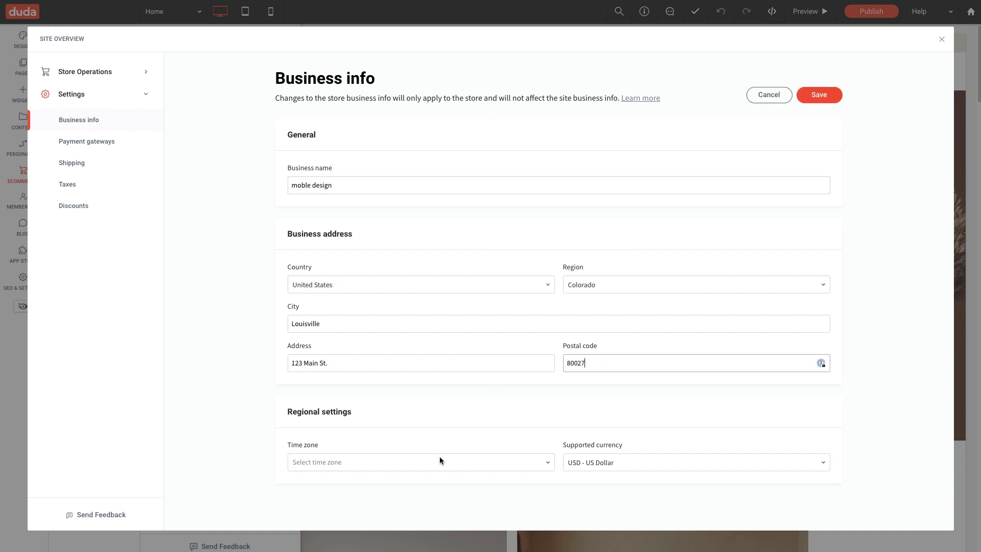
pyautogui.click(438, 462)
pyautogui.write('moun')
pyautogui.click(444, 478)
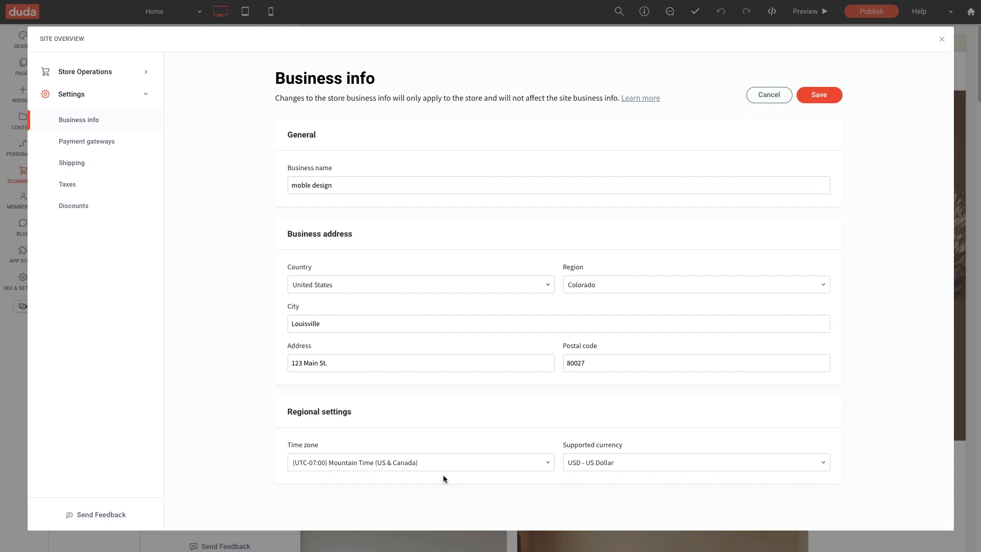
pyautogui.click(827, 92)
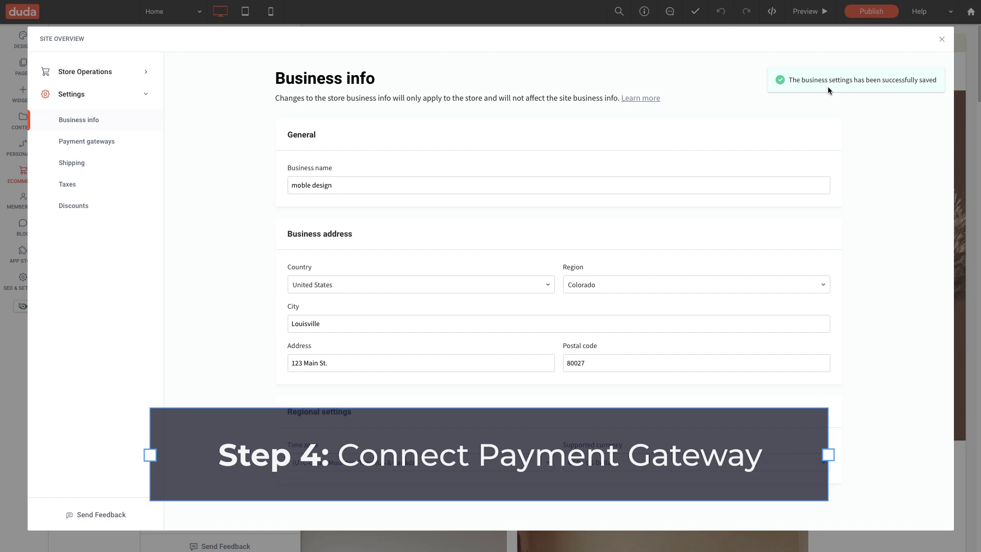
# - Review the Stripe and PayPal payment gateway options in the store settings
pyautogui.click(105, 146)
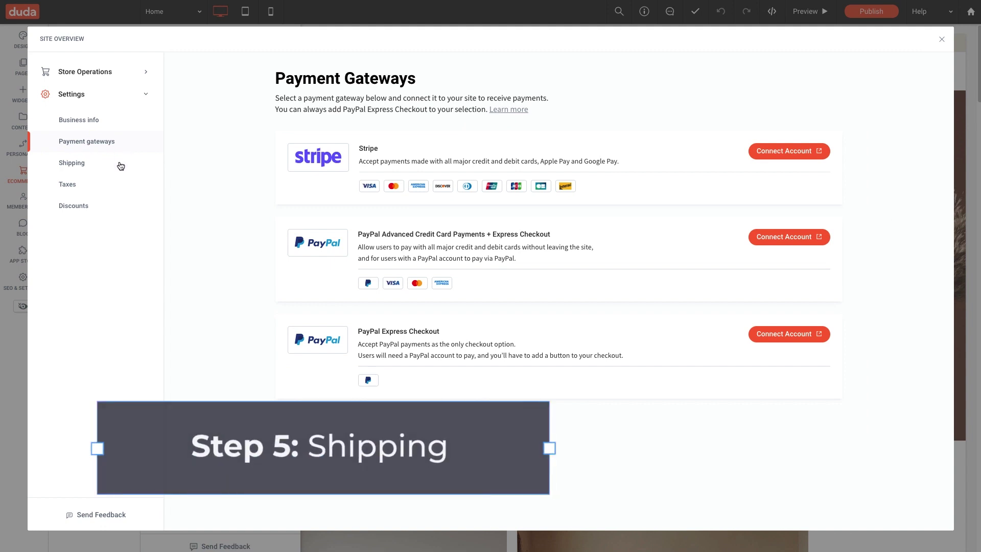
pyautogui.click(118, 163)
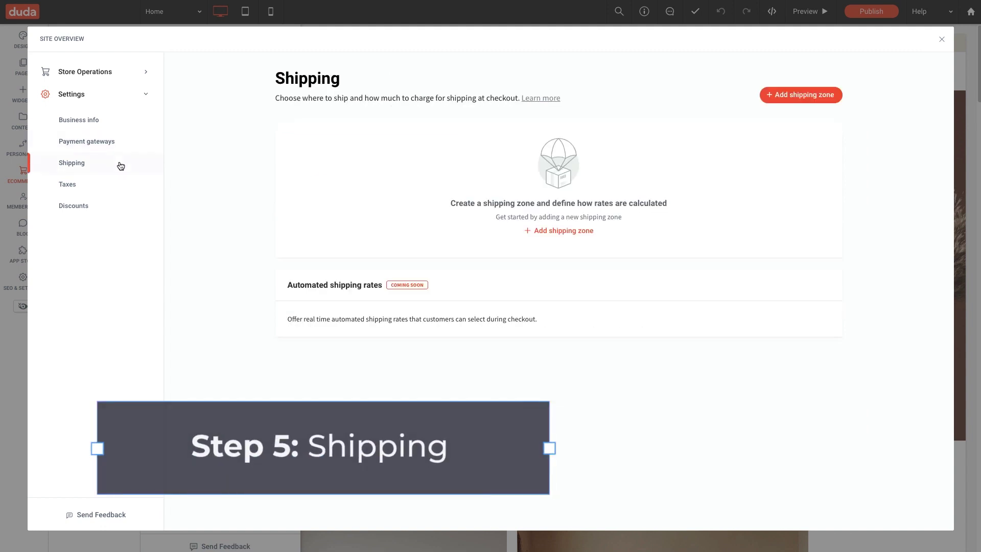
# - Start a shipping zone named US Shipping covering the United States
pyautogui.click(785, 94)
pyautogui.write('US Shipping')
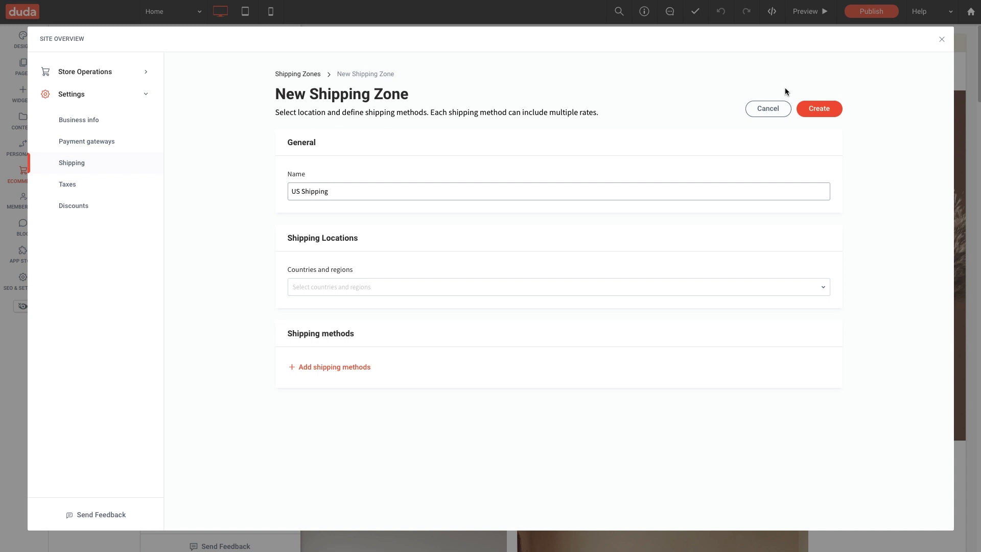
pyautogui.click(623, 291)
pyautogui.write('united stat')
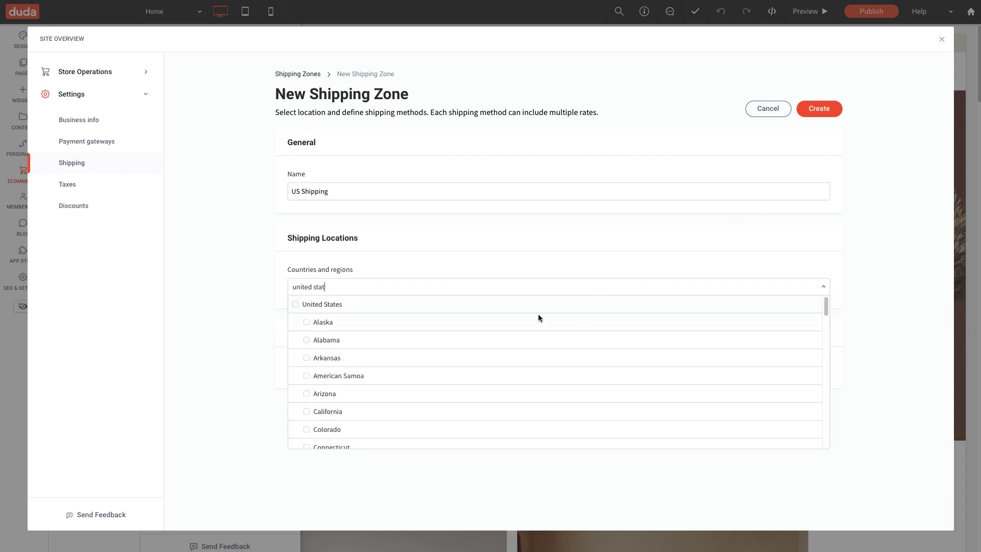
pyautogui.click(296, 306)
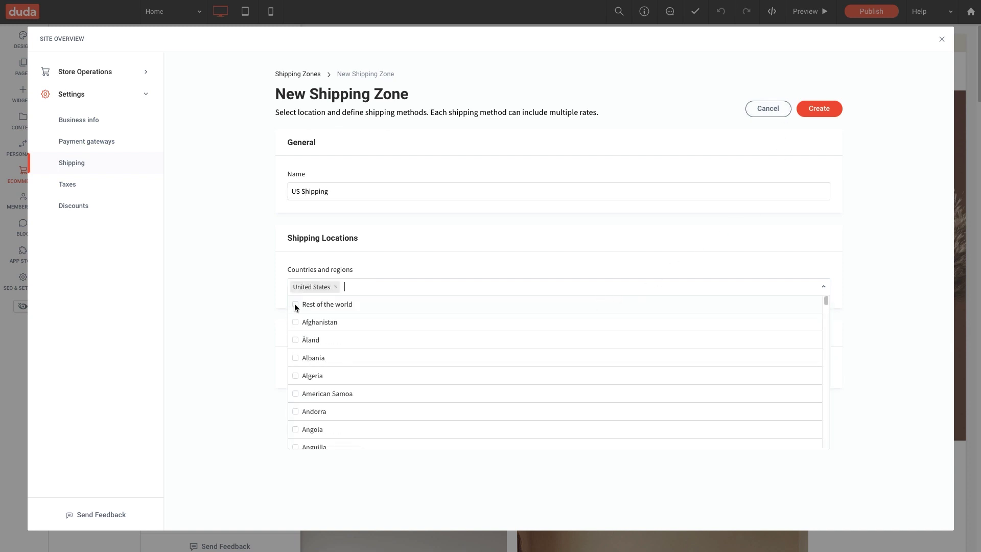
pyautogui.click(277, 307)
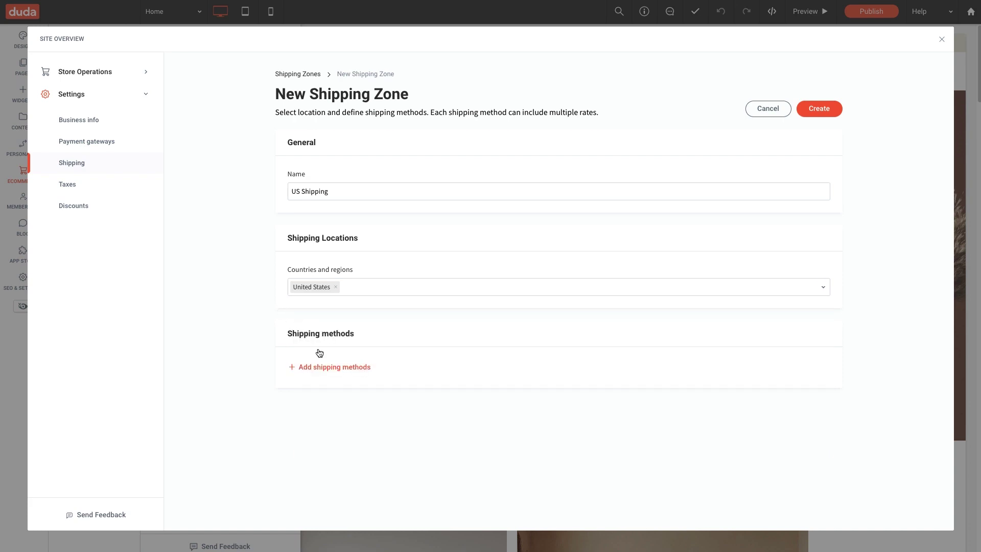
# - Add free Standard Shipping with 5-day delivery and $25 minimum order, then create the zone
pyautogui.click(328, 367)
pyautogui.write('S')
pyautogui.write('tandard Shi')
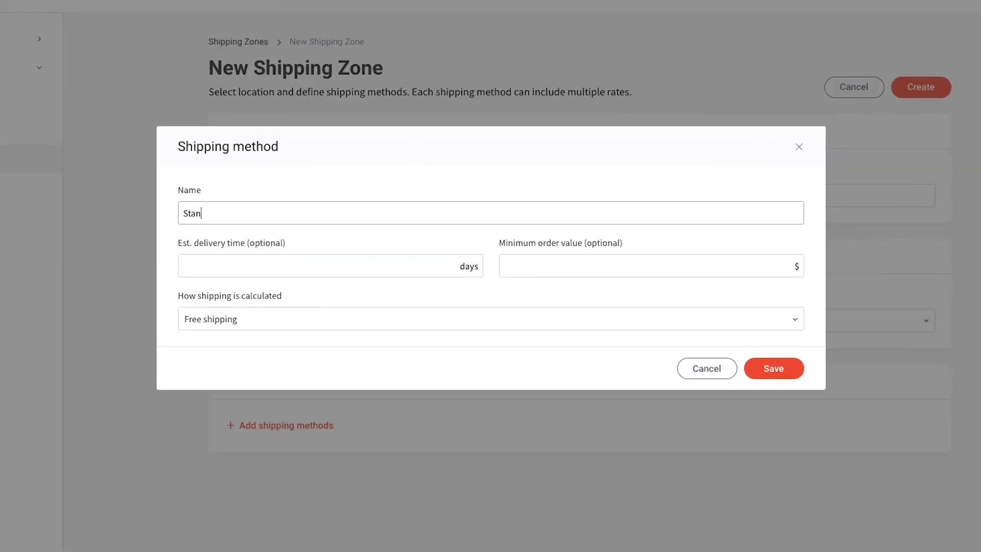
pyautogui.write('pping')
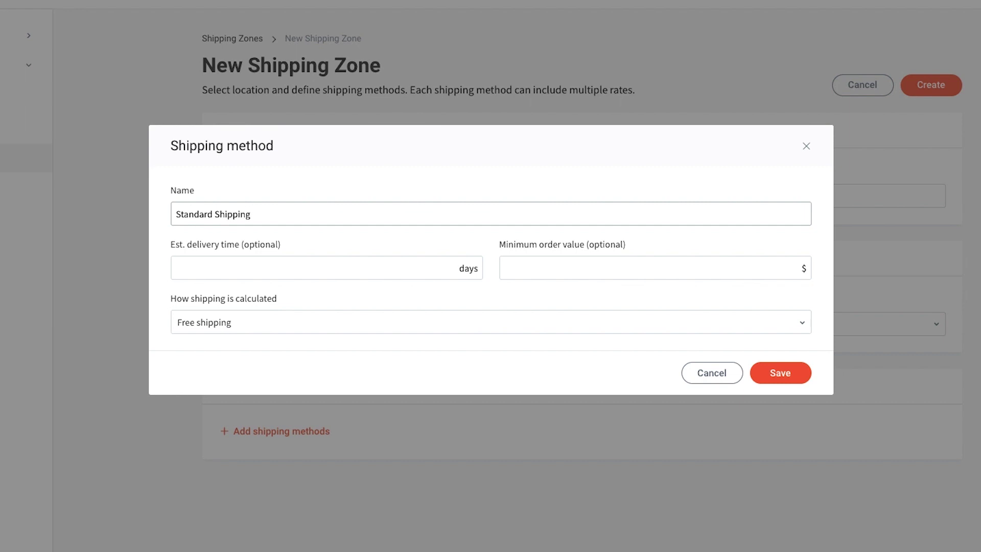
pyautogui.click(266, 269)
pyautogui.write('5')
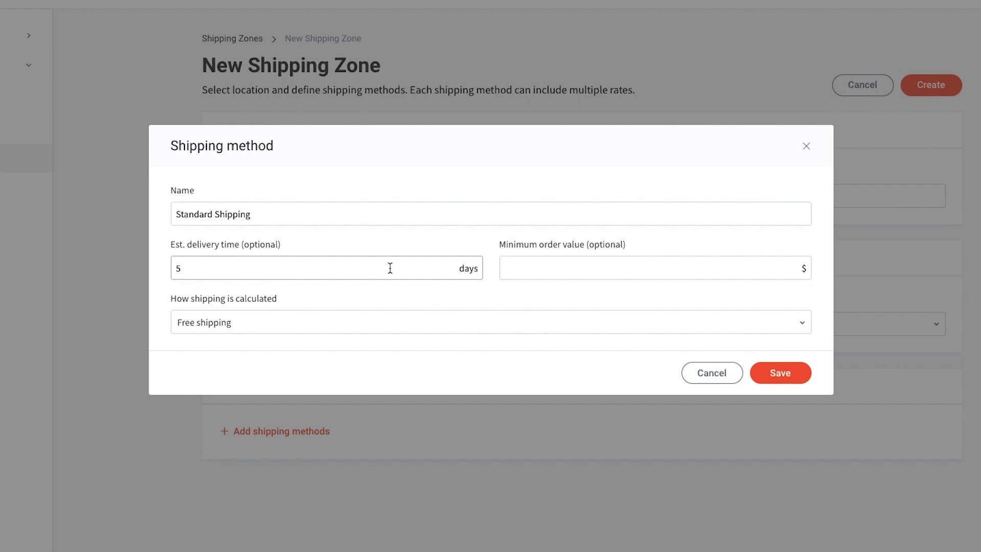
pyautogui.click(560, 271)
pyautogui.write('25')
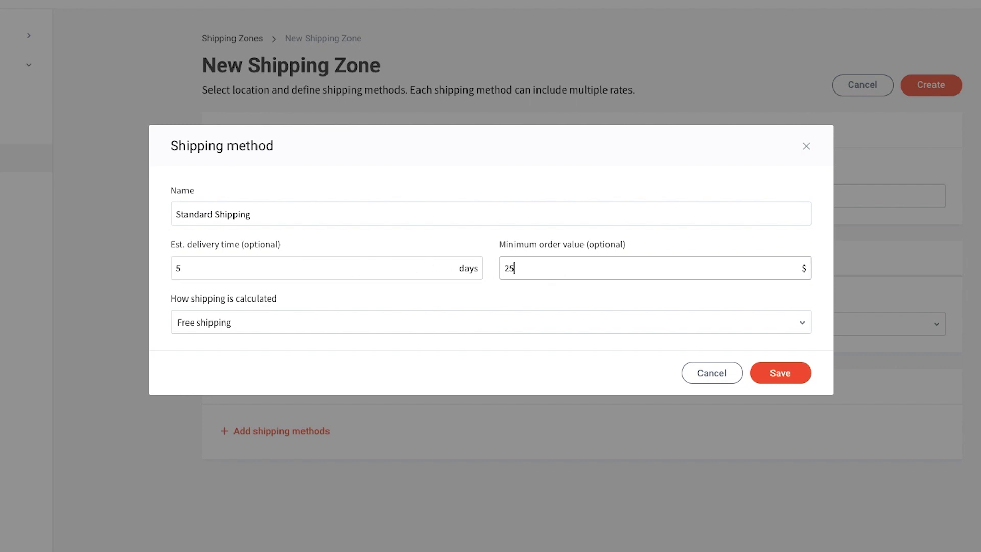
pyautogui.click(563, 317)
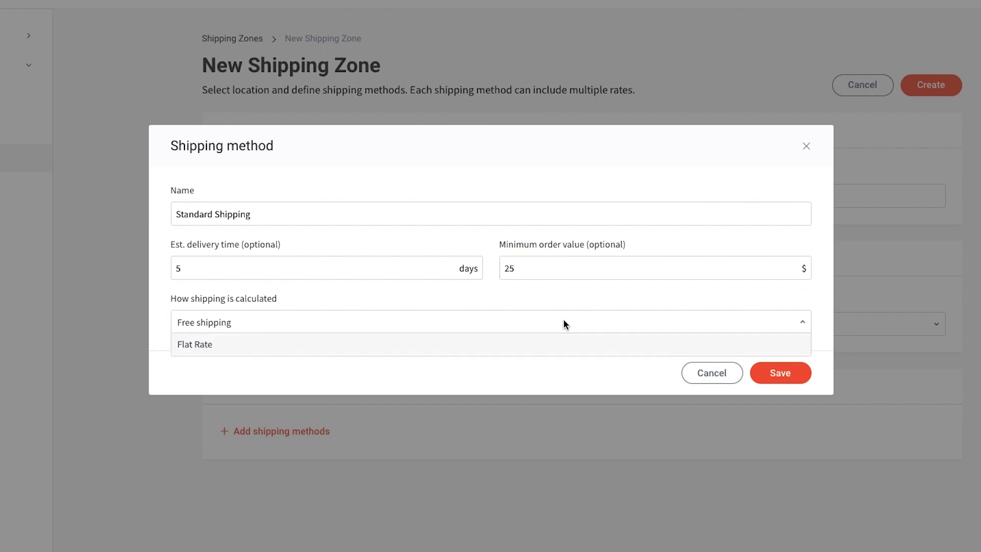
pyautogui.click(564, 321)
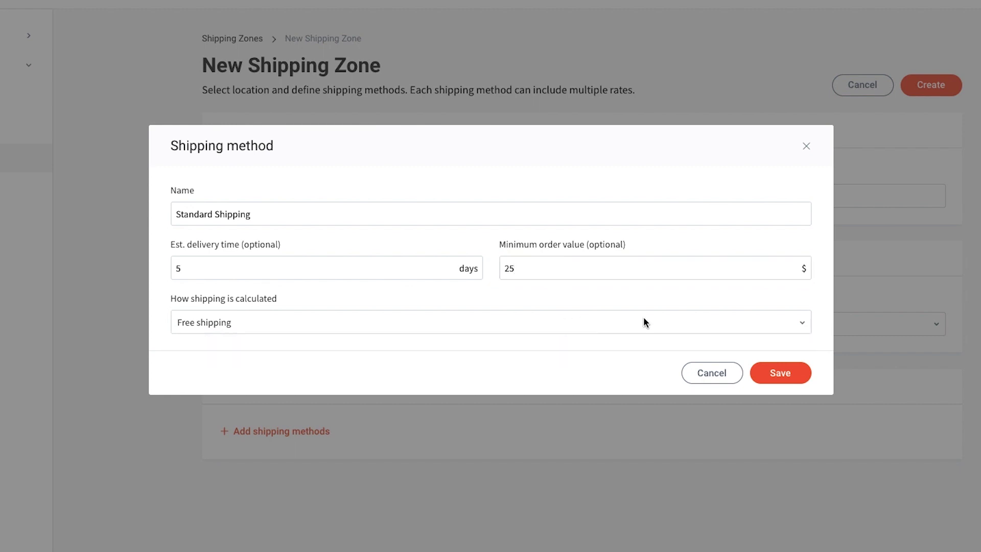
pyautogui.click(751, 366)
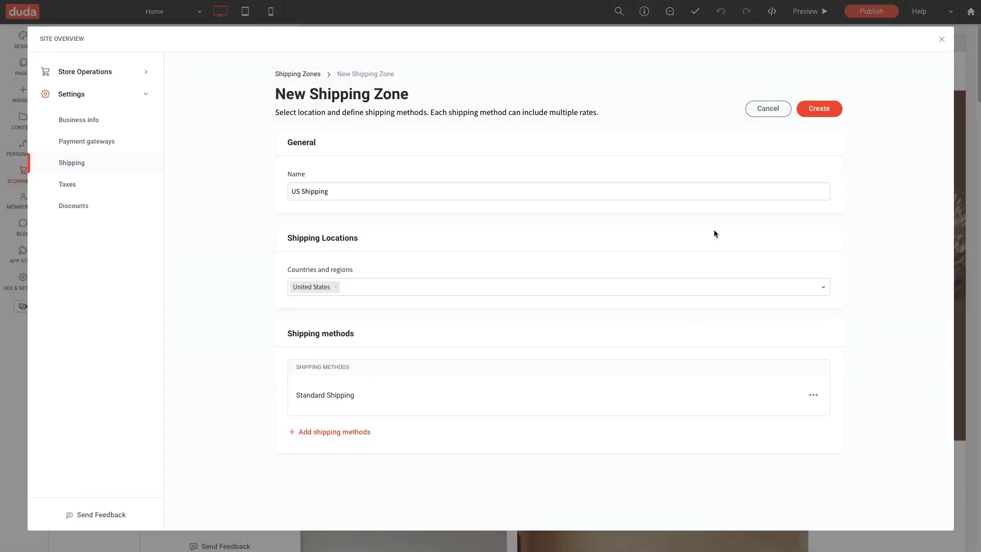
pyautogui.click(801, 114)
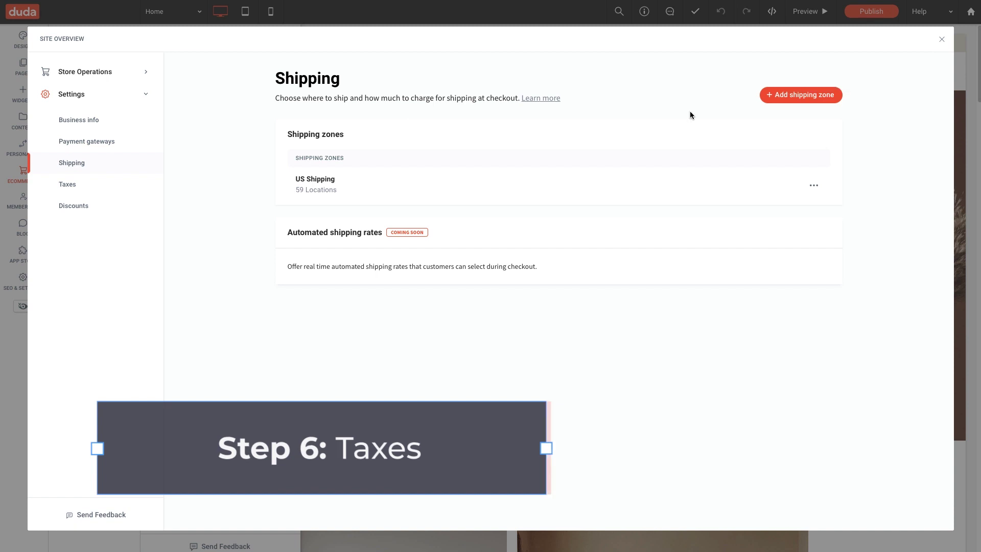
pyautogui.click(95, 187)
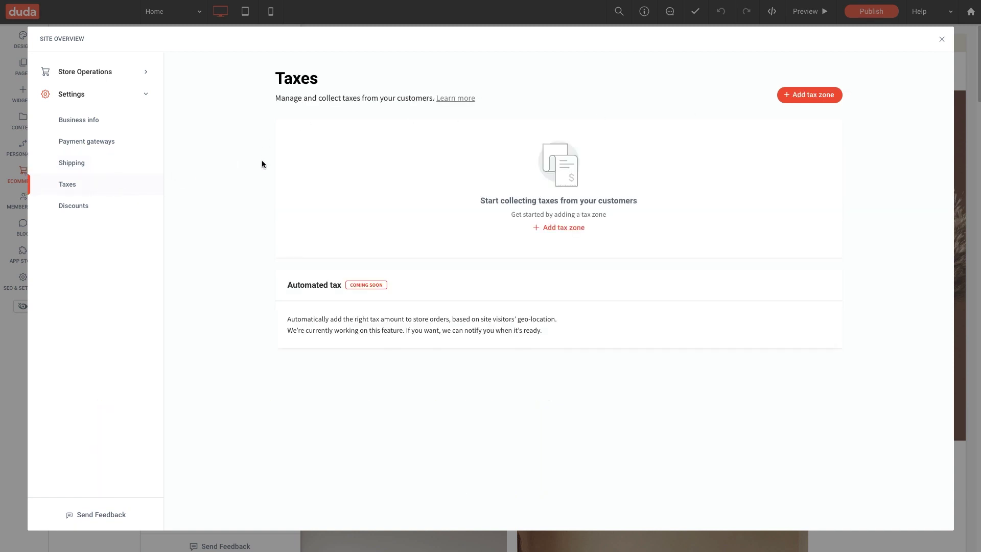
# - Save a United States, Colorado tax zone with the 2.9% State Tax rate
pyautogui.click(790, 96)
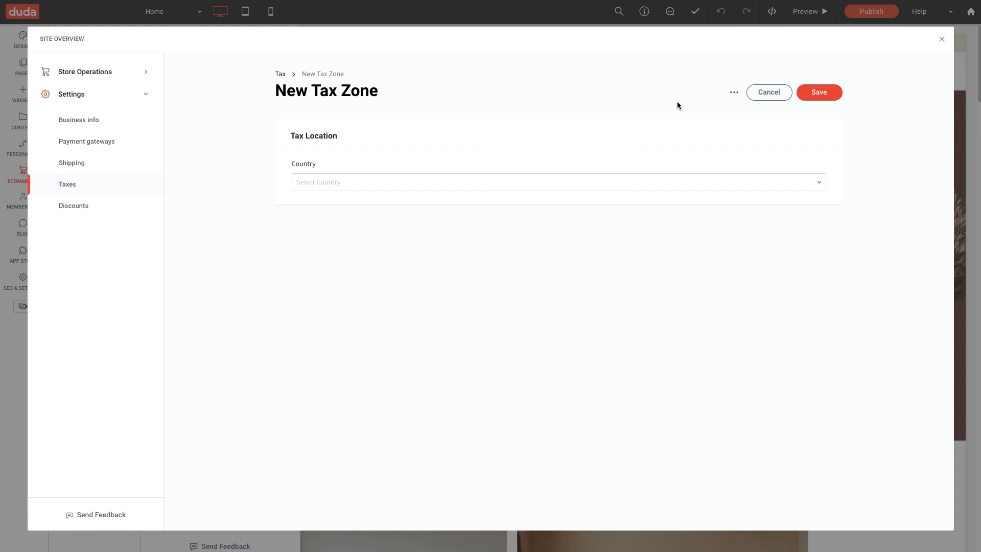
pyautogui.click(455, 183)
pyautogui.write('united')
pyautogui.press('Return')
pyautogui.click(638, 182)
pyautogui.write('colo')
pyautogui.click(615, 199)
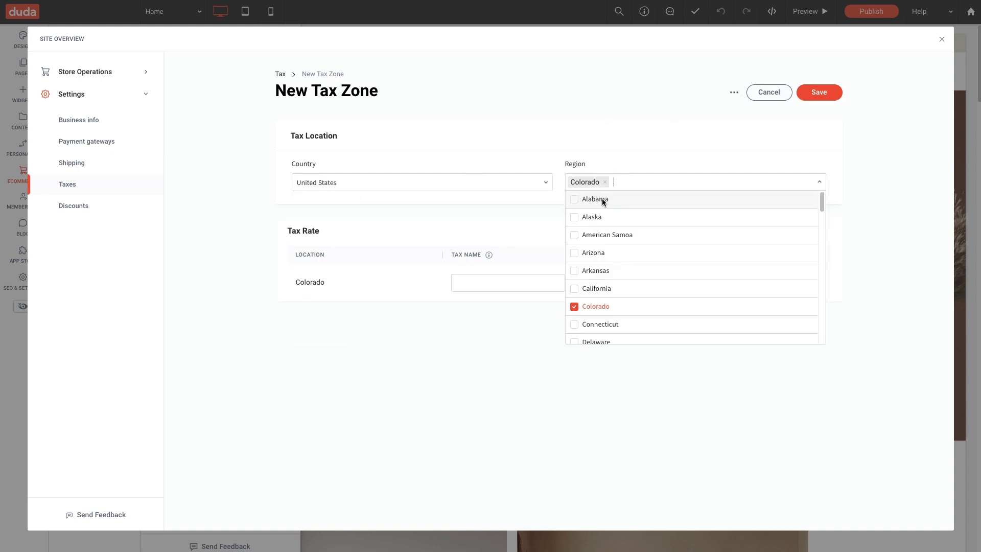
pyautogui.click(812, 180)
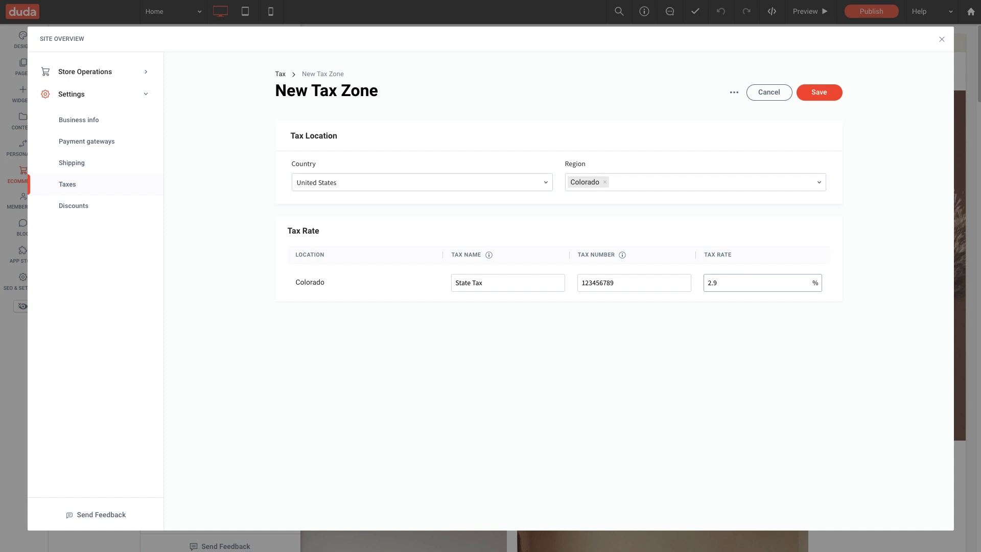
pyautogui.click(818, 92)
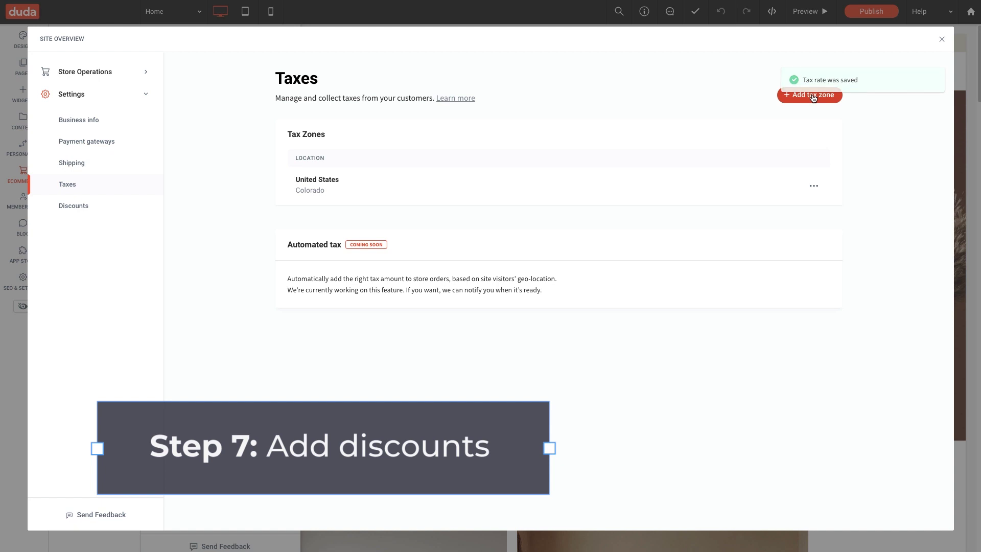
pyautogui.click(112, 208)
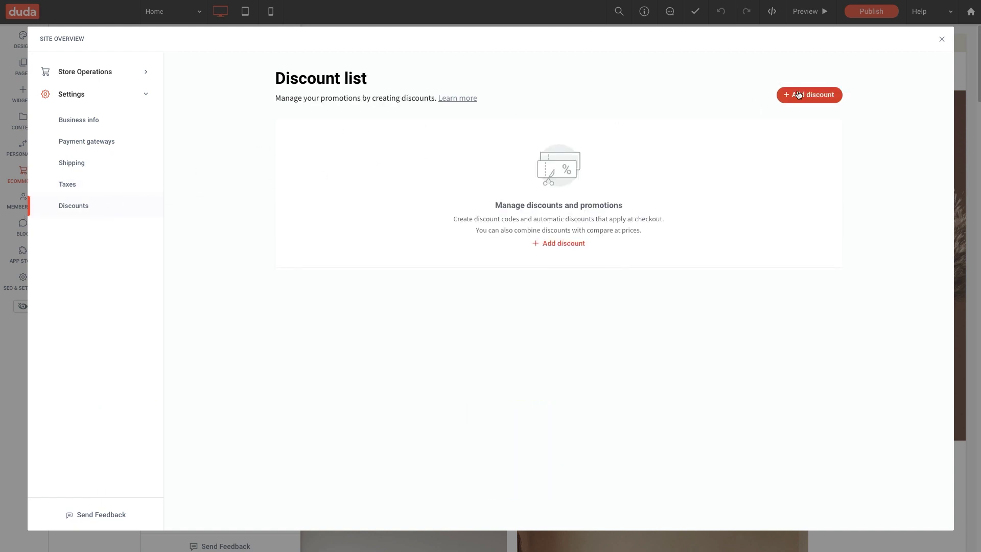
# - Name the discount Grand Opening, expiring 2022-12-02, with usage limits 1 and 500
pyautogui.click(817, 93)
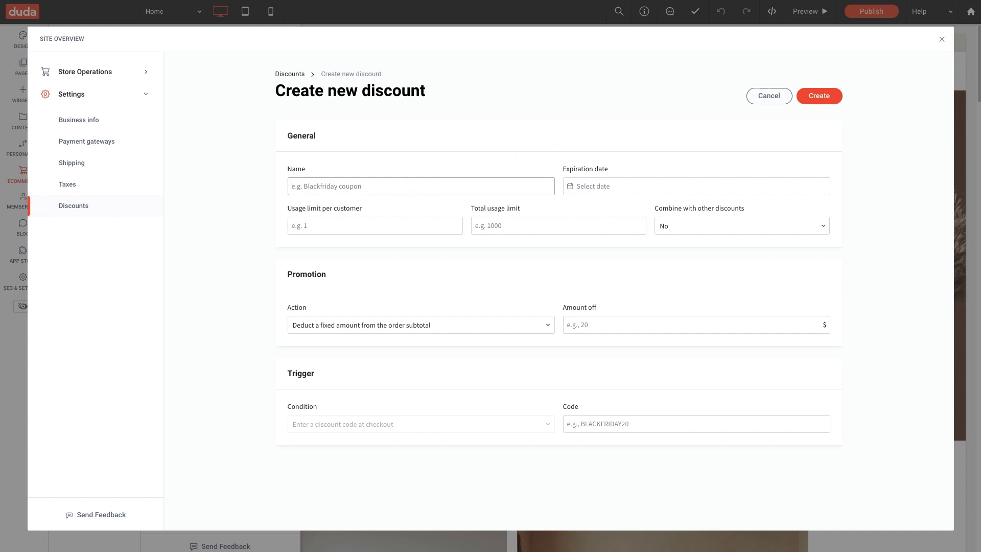
pyautogui.write('Grand Opening')
pyautogui.press('Tab')
pyautogui.write('2022-12-02')
pyautogui.press('Tab')
pyautogui.write('1')
pyautogui.press('Tab')
pyautogui.write('500')
pyautogui.press('Tab')
# - Make it 15% off the order subtotal with code NEWSTORE15 and create it
pyautogui.click(439, 324)
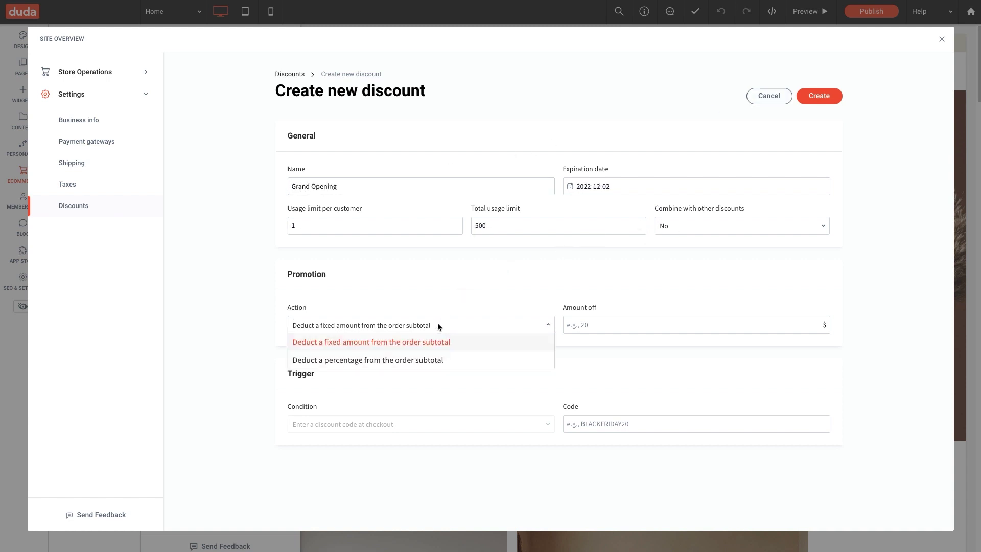
pyautogui.click(438, 359)
pyautogui.click(601, 324)
pyautogui.write('15')
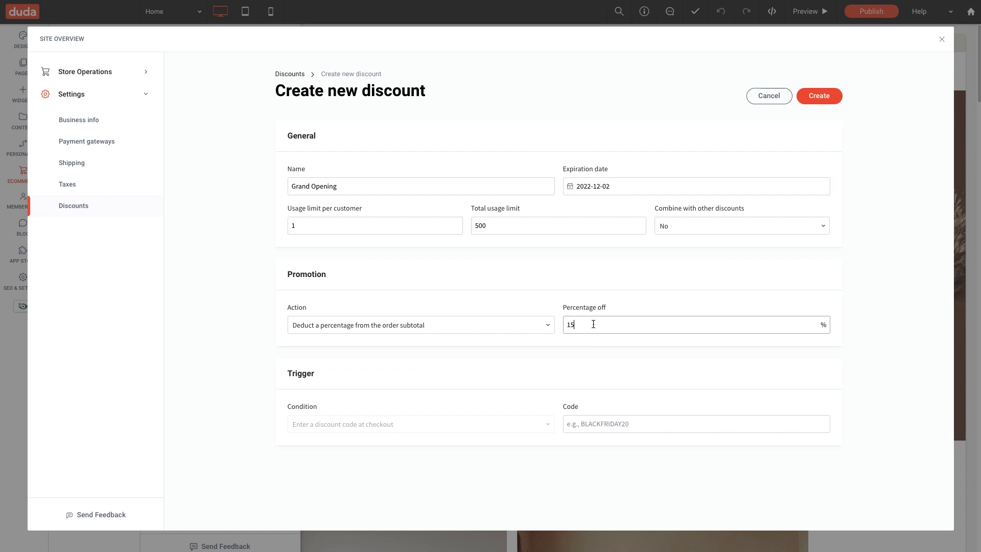
pyautogui.click(594, 417)
pyautogui.write('NEWSTORE15')
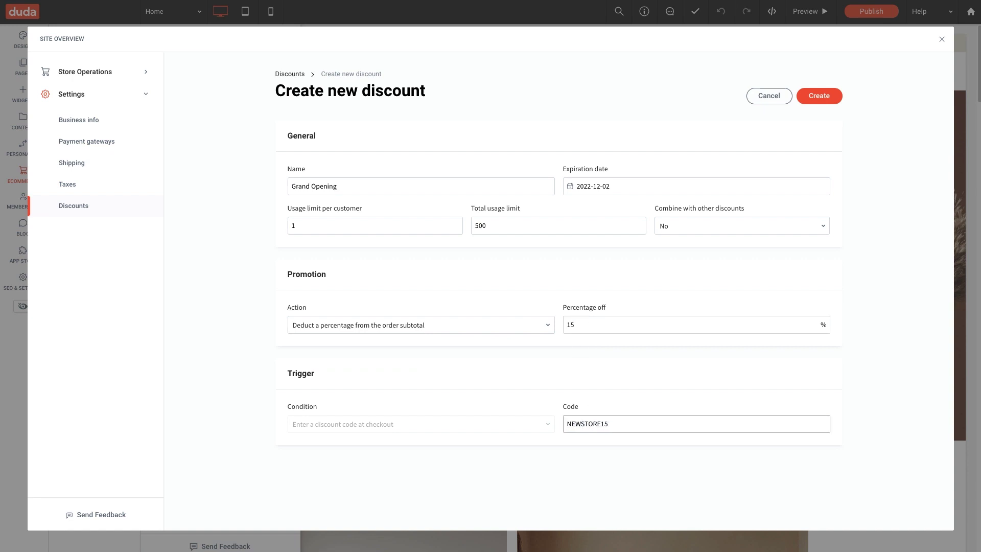
pyautogui.click(819, 97)
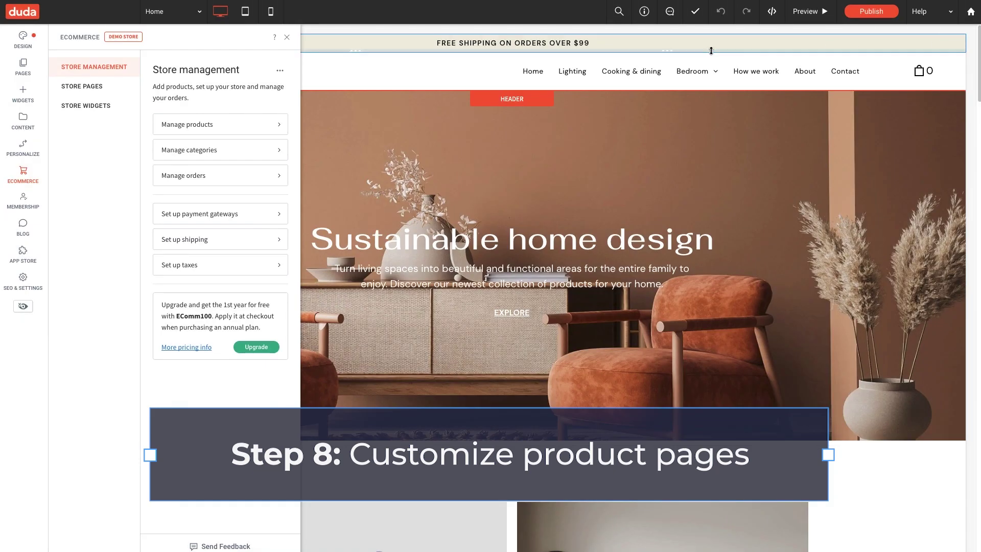
# - Open the Product page template from the store pages list
pyautogui.click(67, 97)
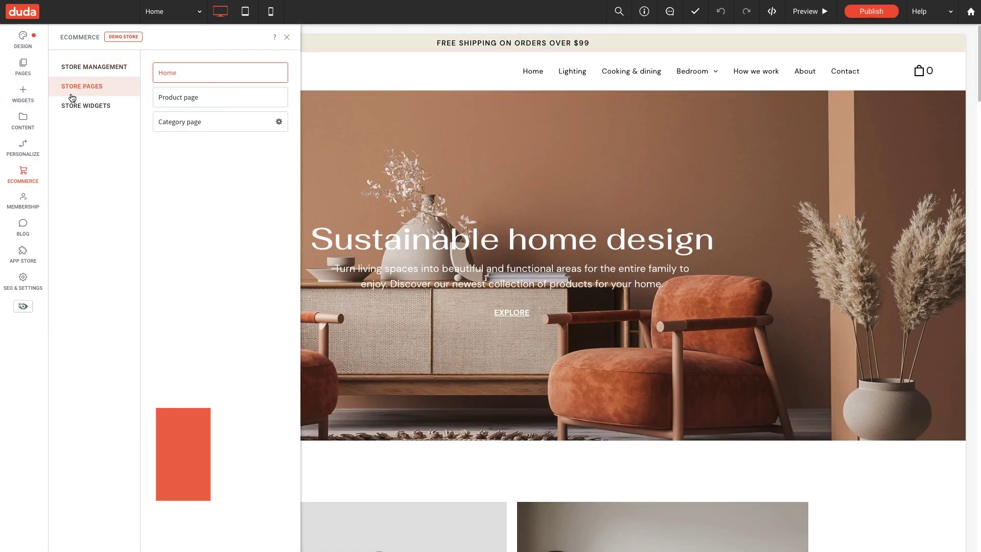
pyautogui.click(161, 98)
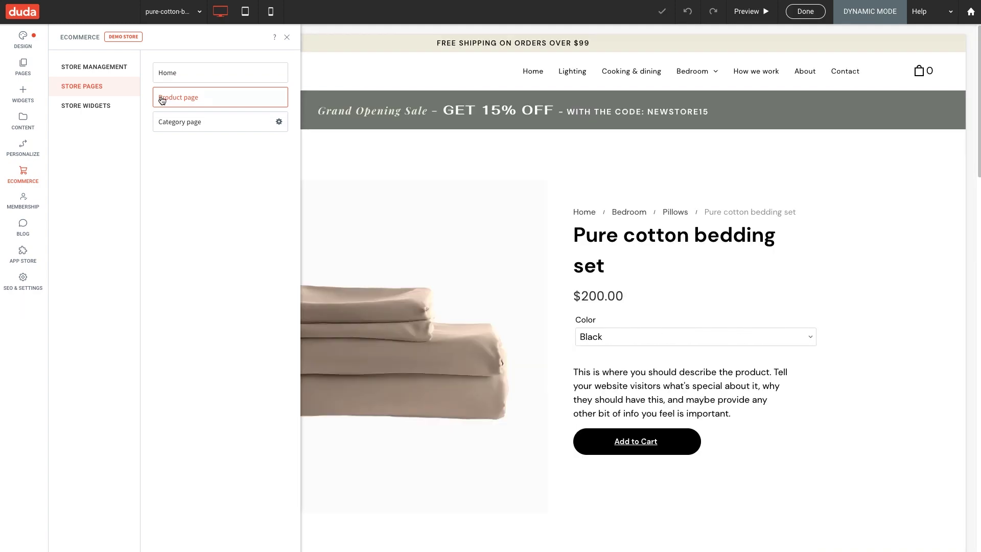
pyautogui.click(288, 37)
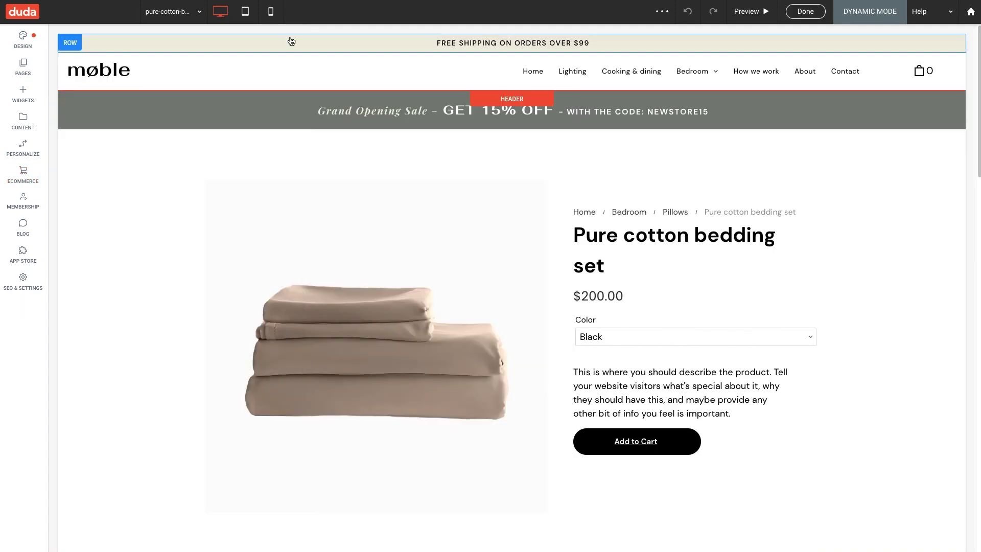
# - Set the 'You may also like' gallery to display all categories in three columns
pyautogui.scroll(-10, 934, 359)
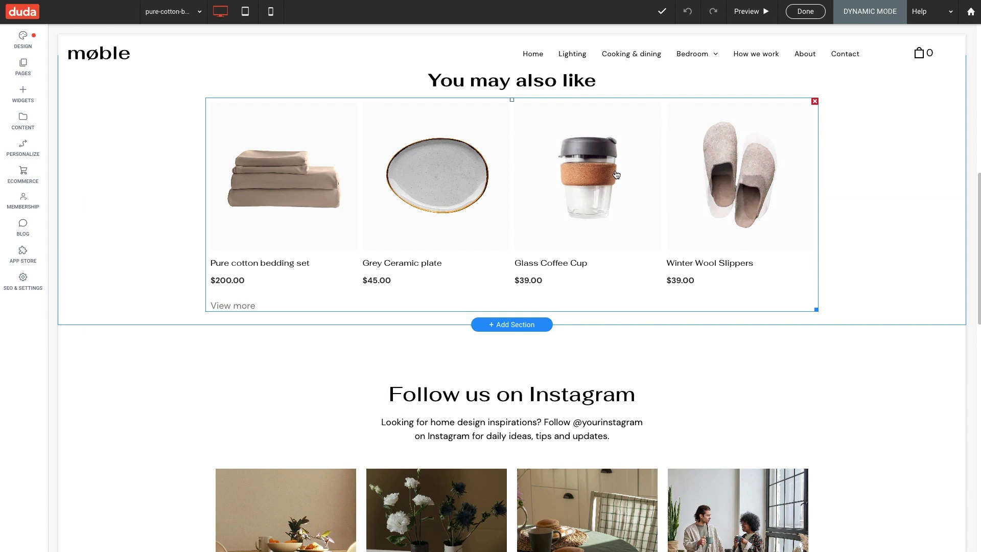
pyautogui.click(334, 214)
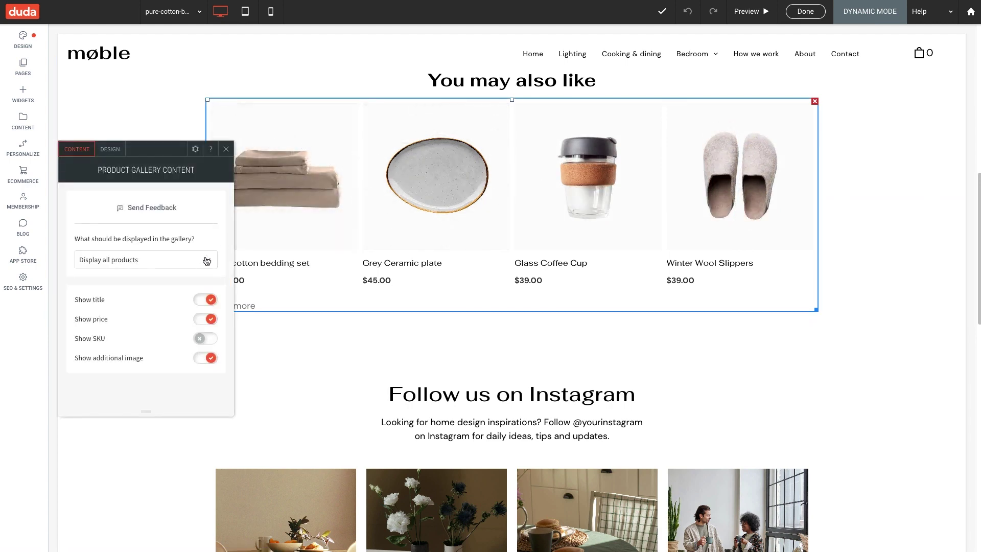
pyautogui.click(196, 259)
pyautogui.click(185, 294)
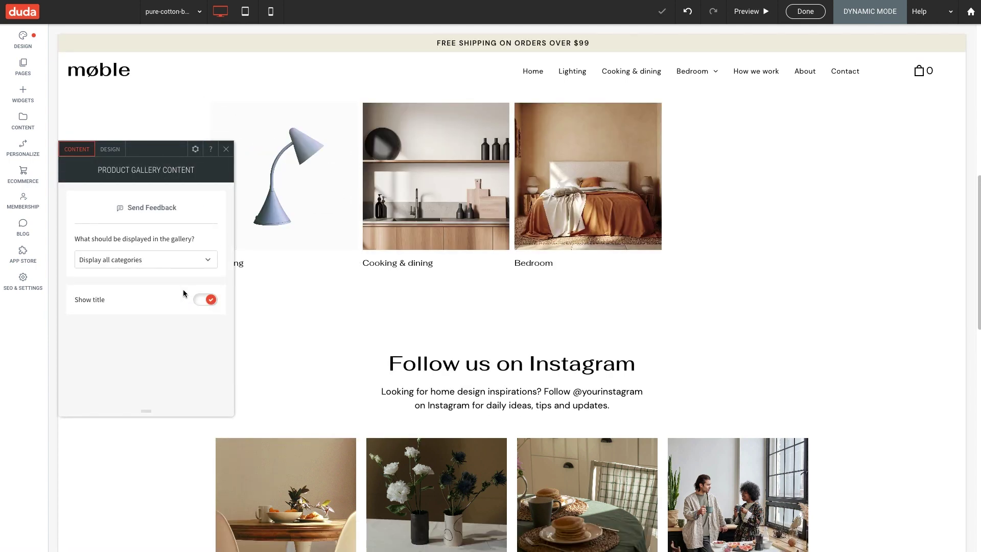
pyautogui.click(117, 152)
pyautogui.scroll(-4, 191, 258)
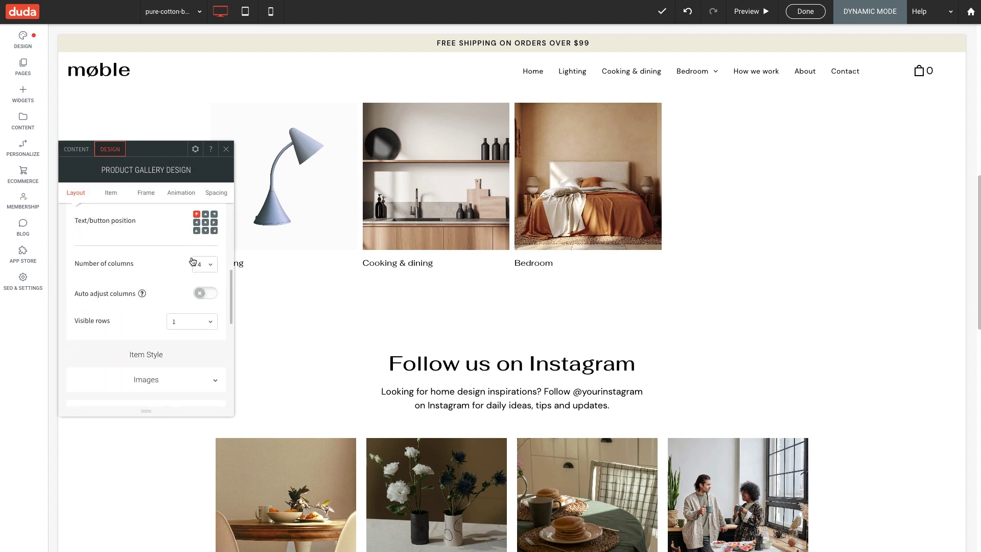
pyautogui.click(206, 267)
pyautogui.click(201, 312)
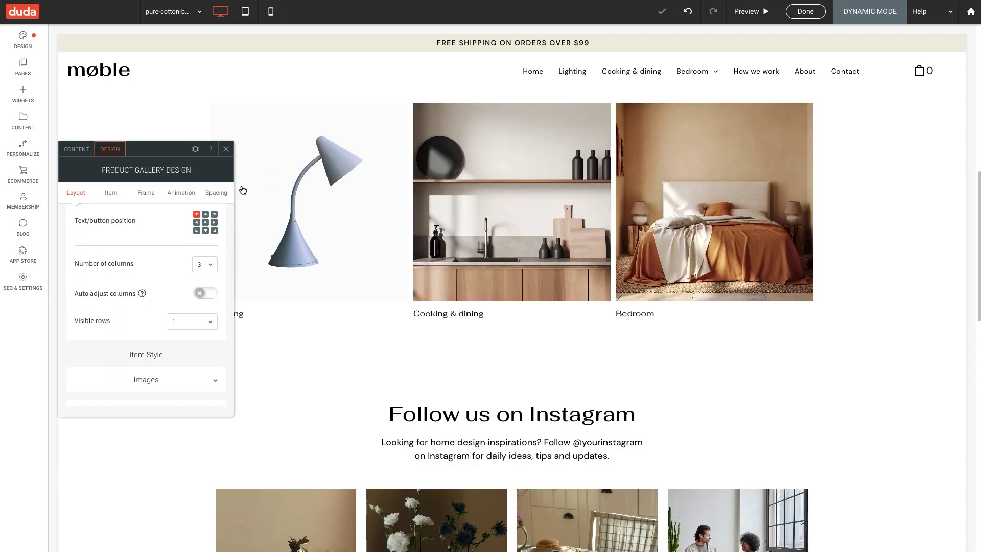
pyautogui.click(228, 149)
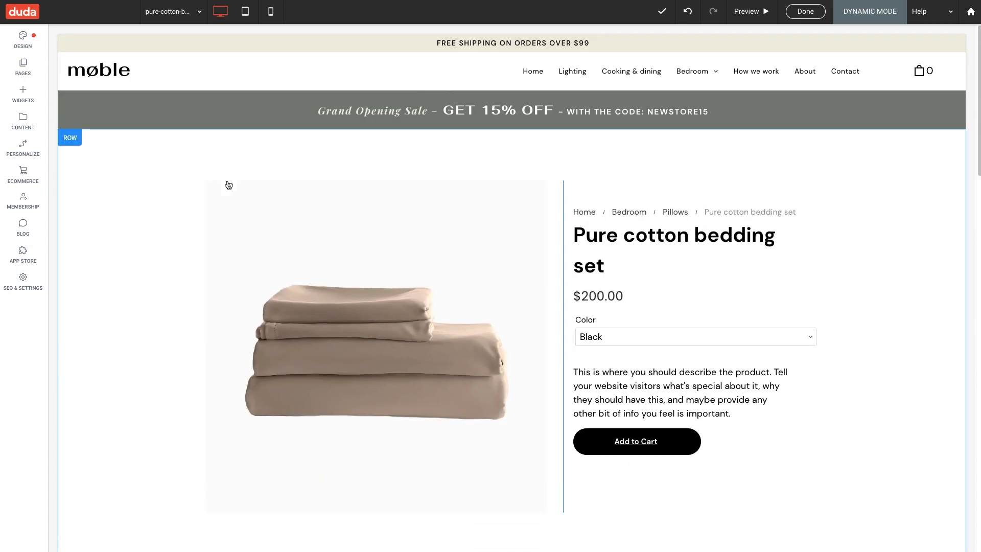
# - Keep the product price linked to the displayed_price field and finish editing the product page
pyautogui.click(658, 296)
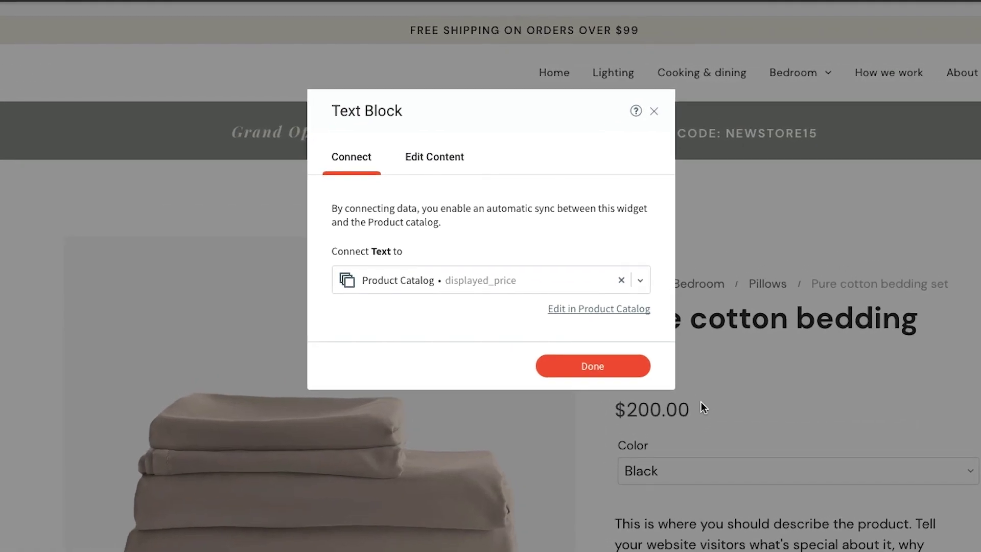
pyautogui.click(641, 281)
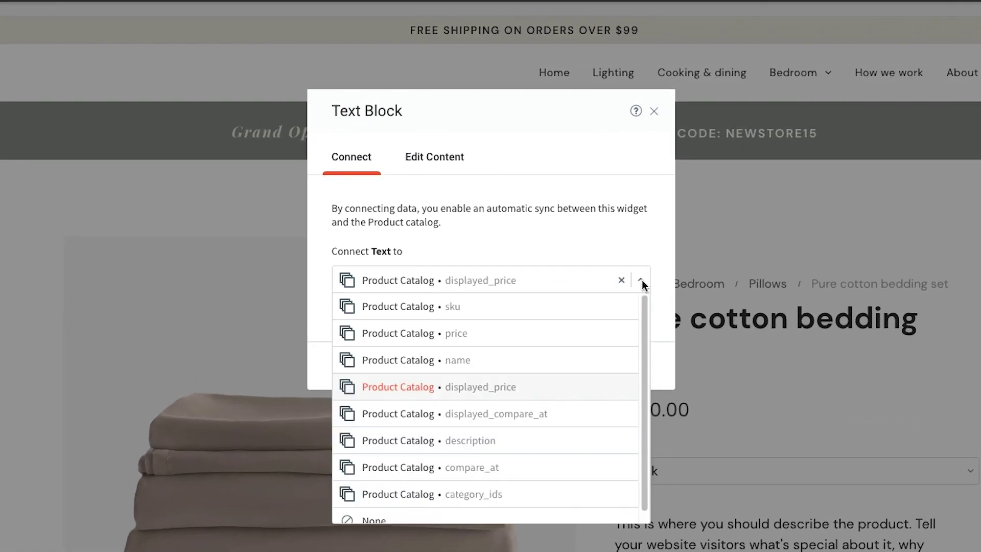
pyautogui.click(641, 282)
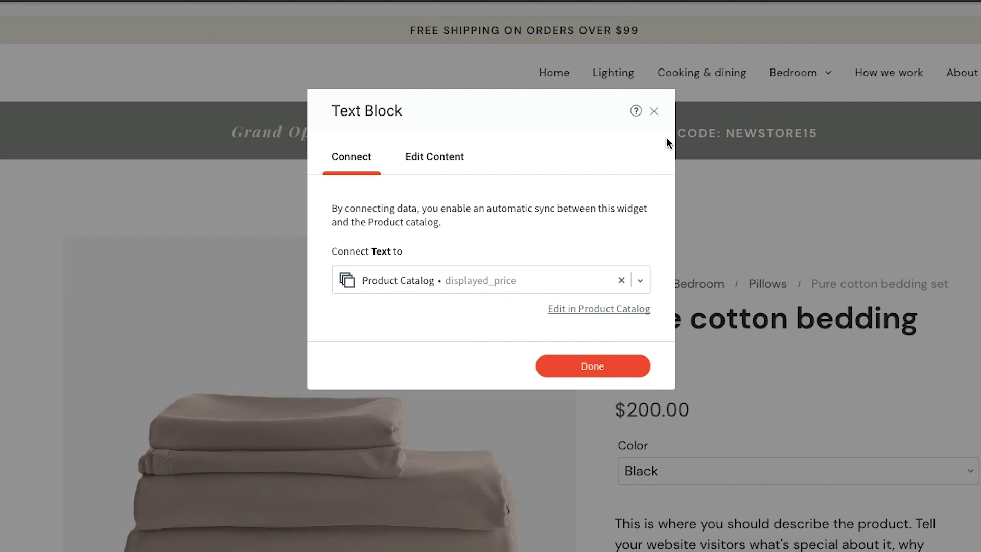
pyautogui.click(654, 111)
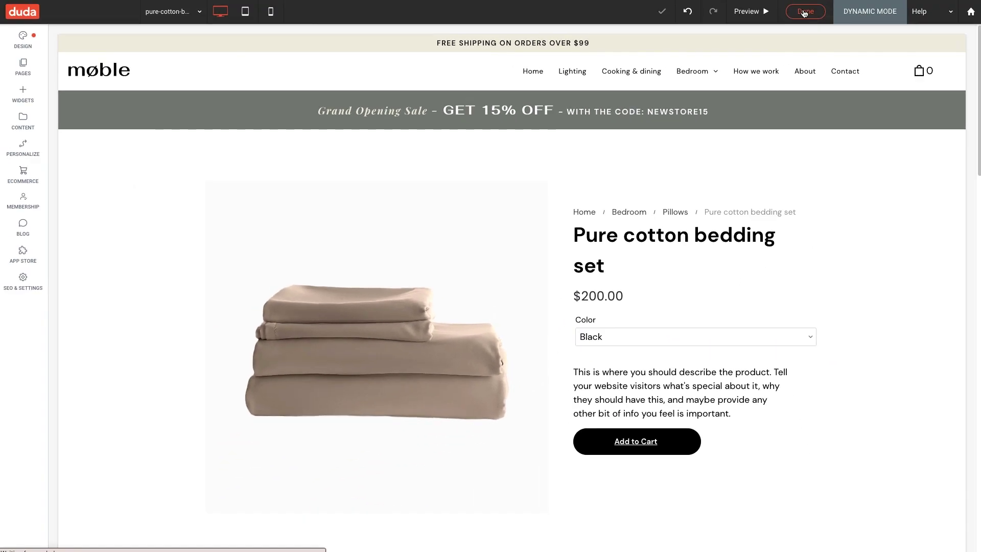
pyautogui.click(803, 11)
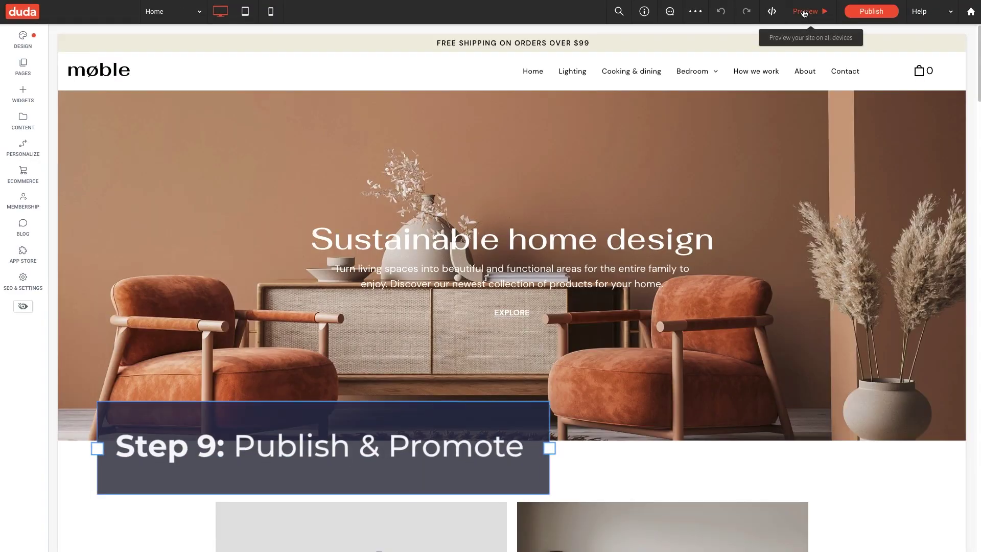
# - Review the four paid, processed orders, then scroll the live storefront down to Shop best sellers
pyautogui.click(27, 181)
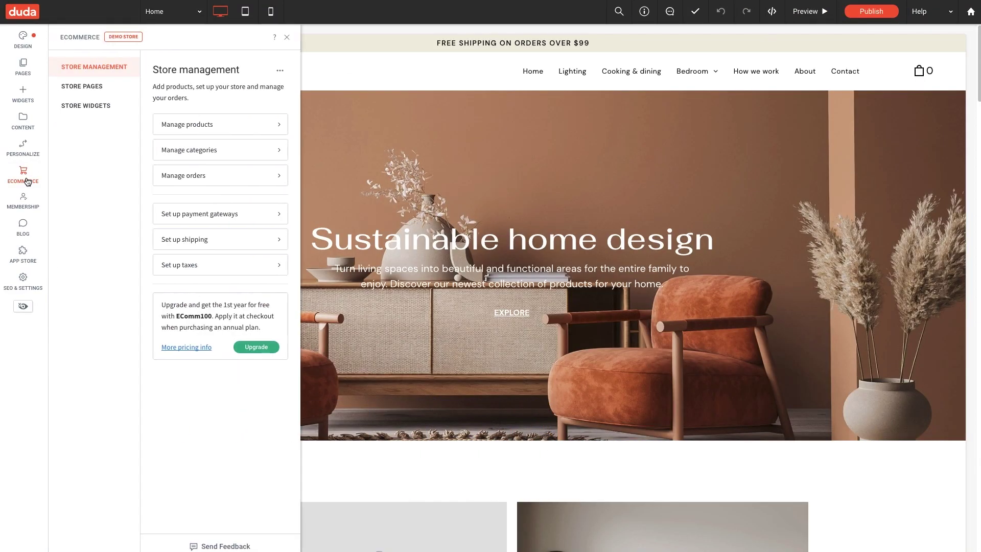
pyautogui.click(164, 176)
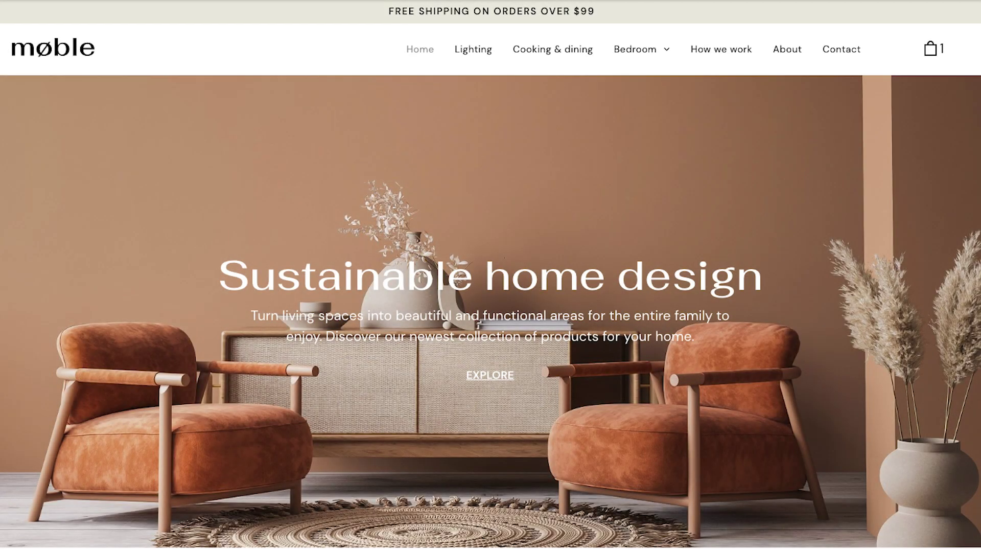
pyautogui.scroll(-5, 491, 276)
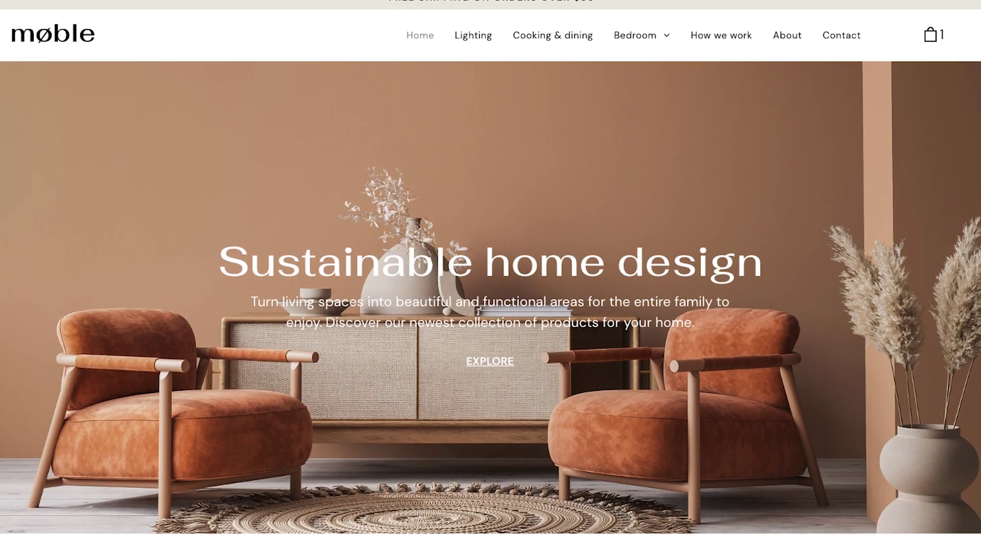
pyautogui.scroll(-10, 490, 276)
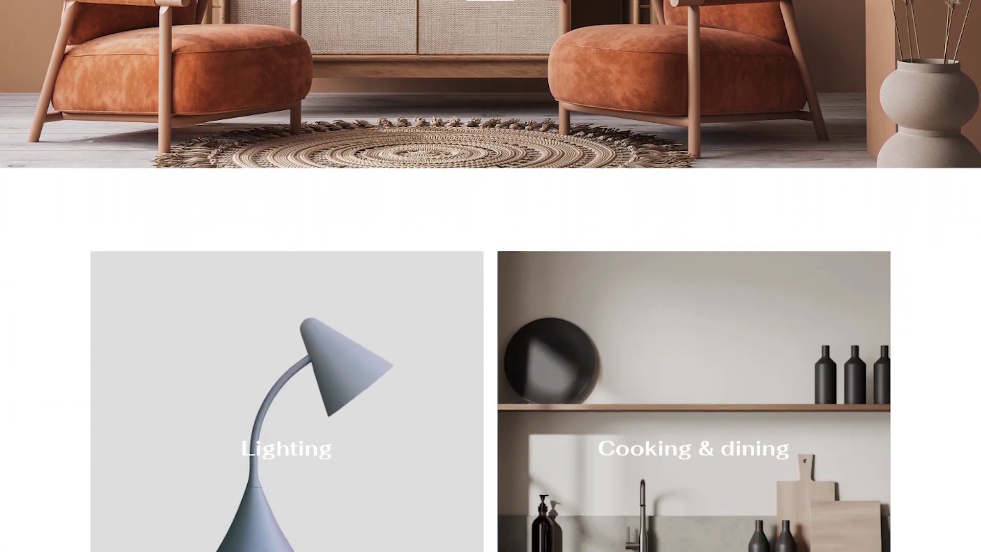
pyautogui.scroll(-4, 491, 276)
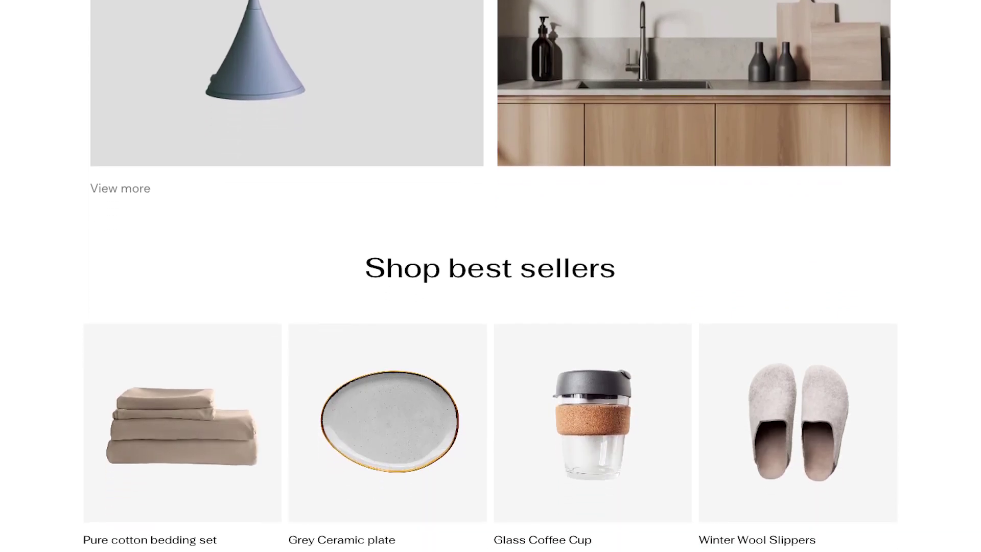